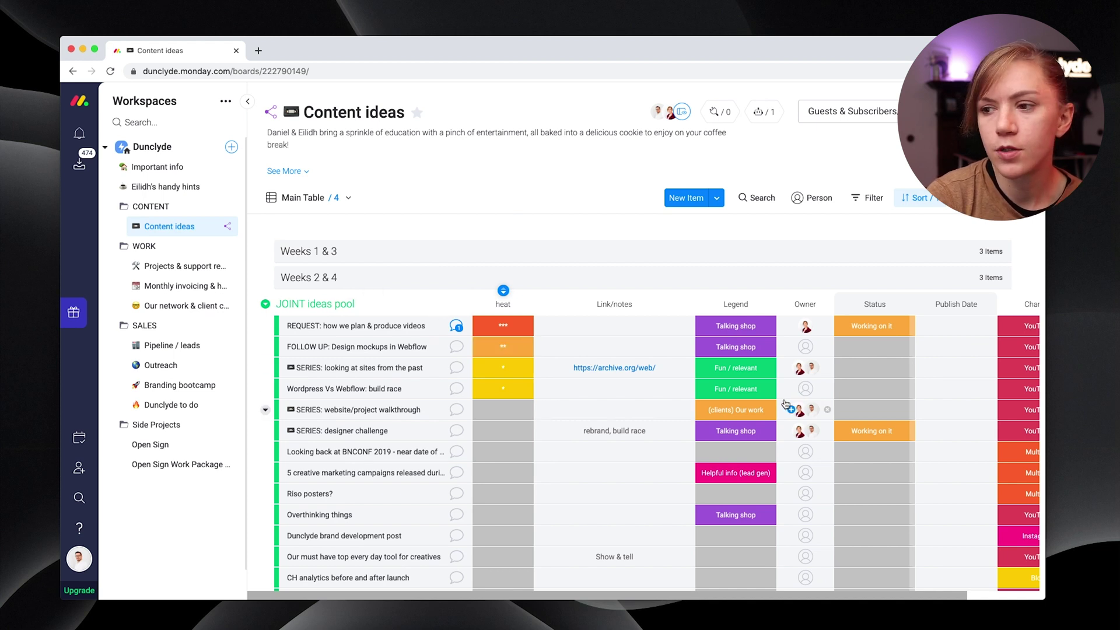
Scroll around the Content ideas board to survey its groups and columns.
scroll(785, 403, right, 3)
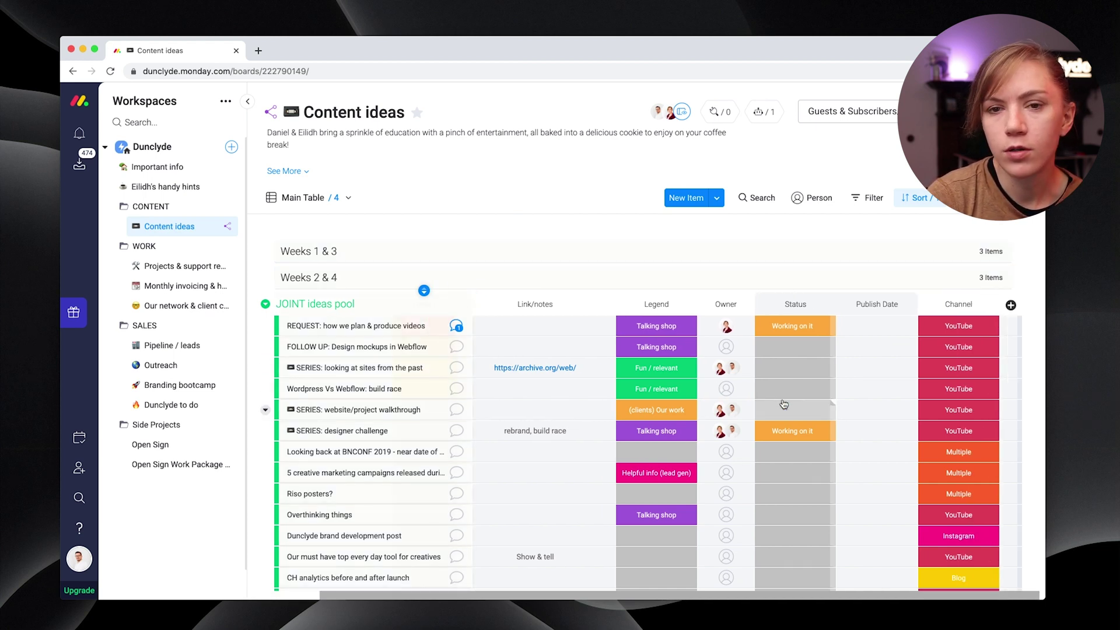
scroll(782, 404, left, 3)
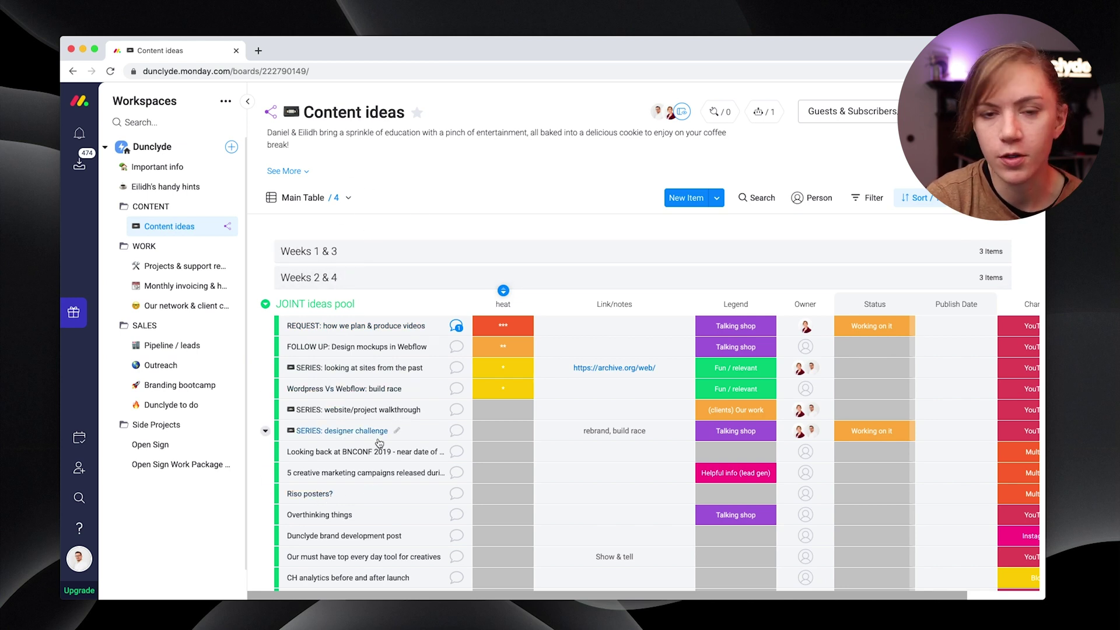
scroll(338, 295, down, 3)
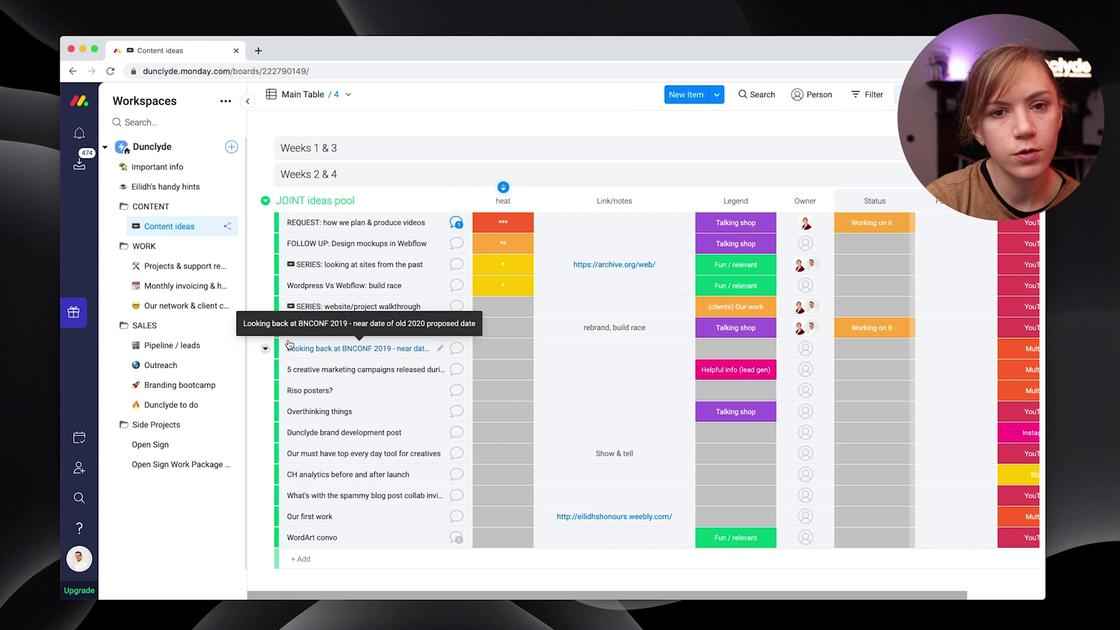
scroll(332, 470, up, 2)
scroll(332, 470, down, 3)
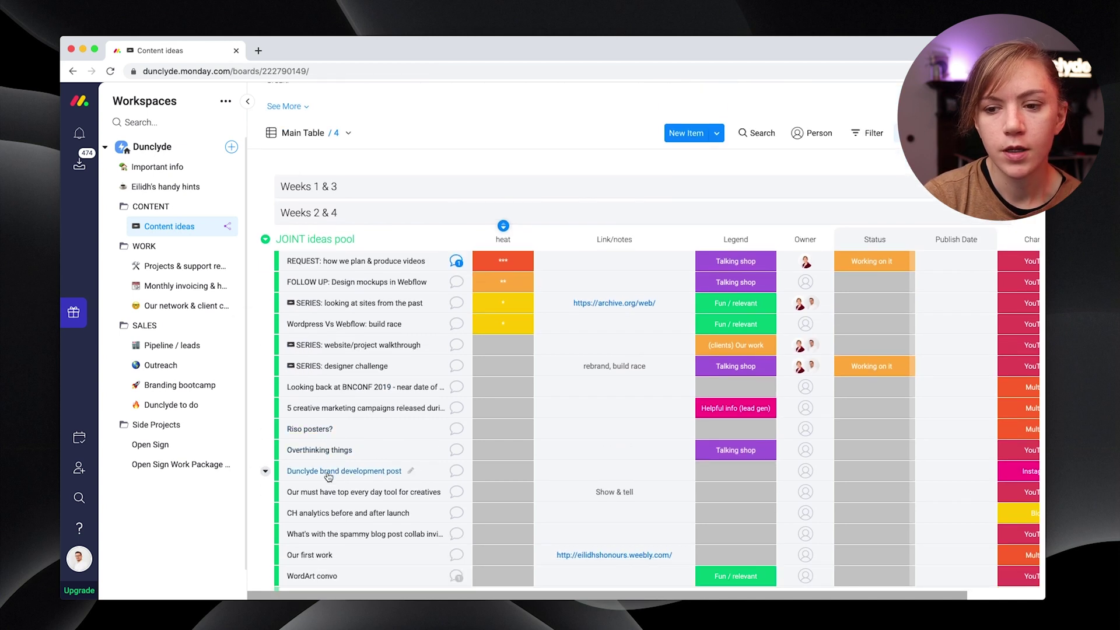
mouse_move(486, 560)
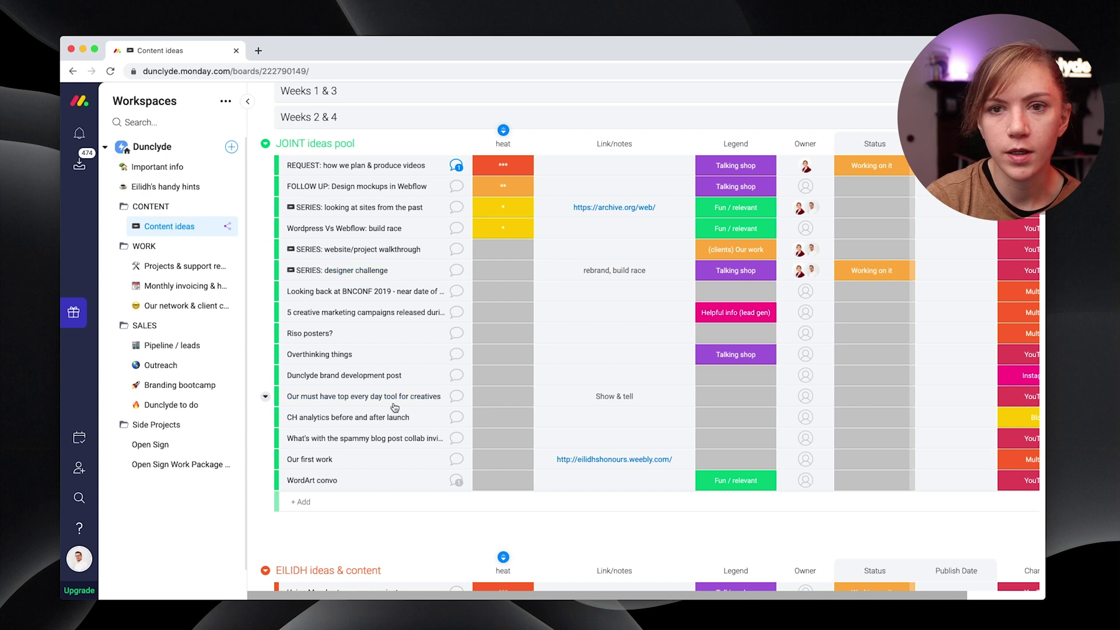
scroll(403, 239, down, 1)
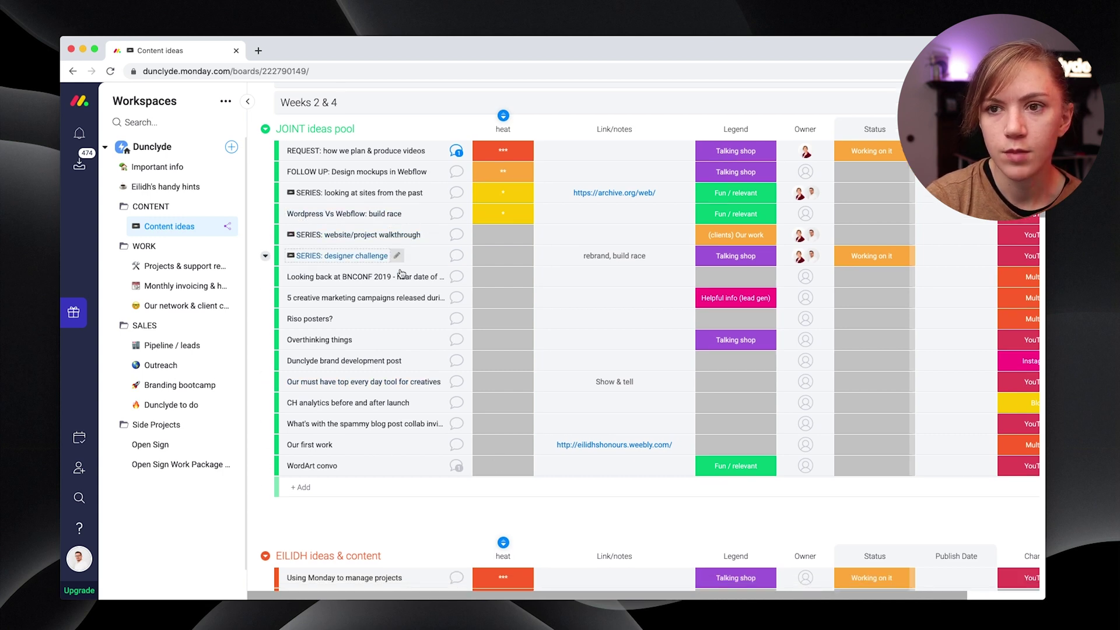
scroll(327, 338, up, 2)
scroll(350, 409, down, 5)
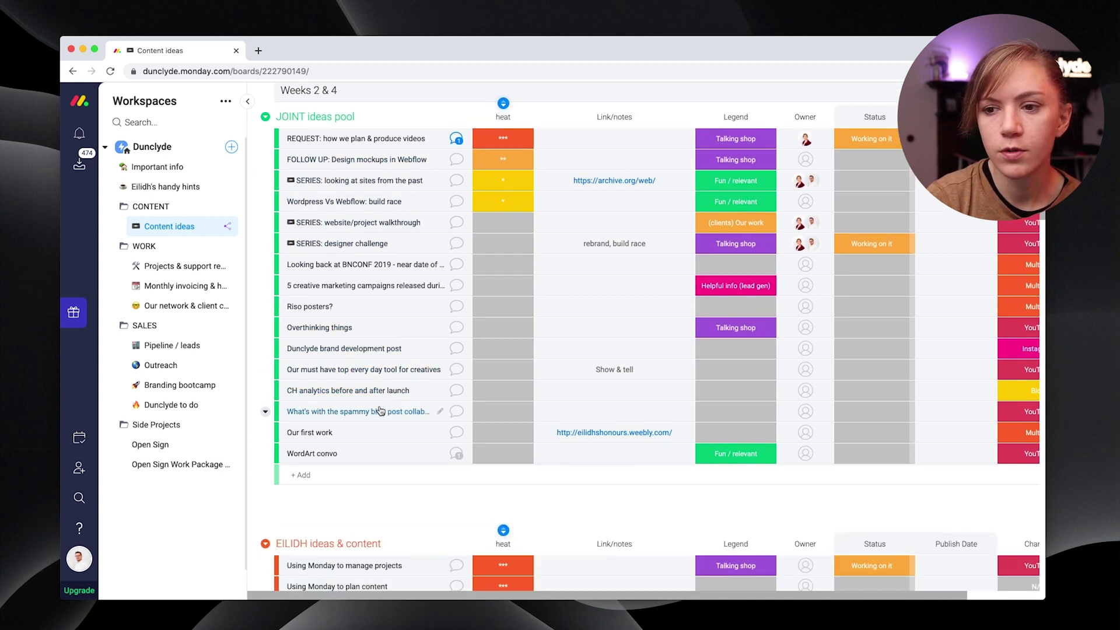
scroll(357, 474, down, 12)
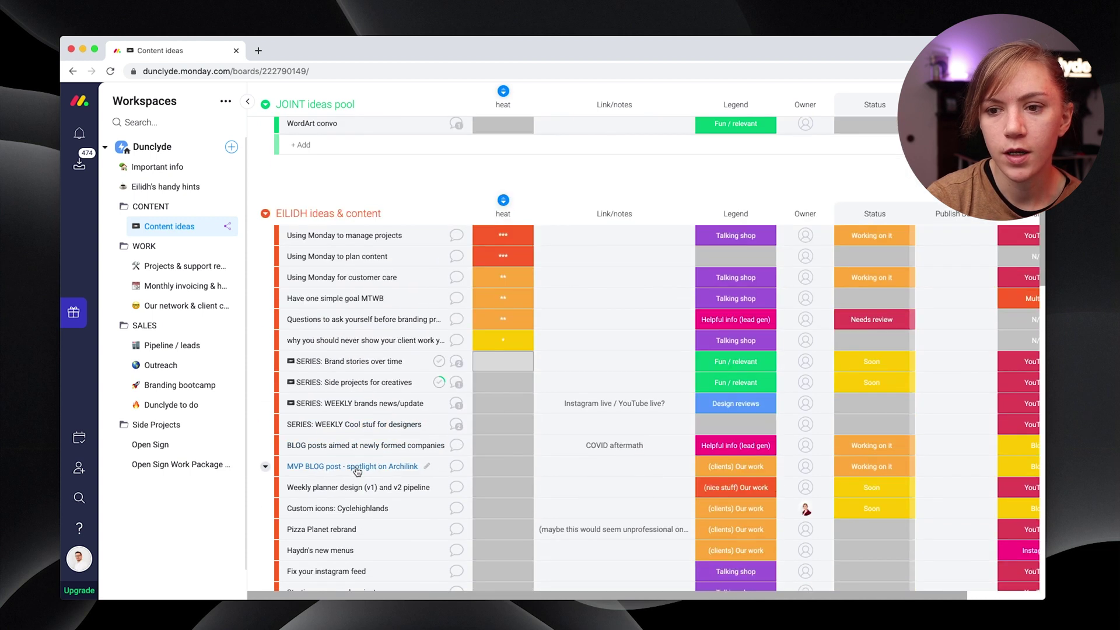
scroll(357, 471, down, 15)
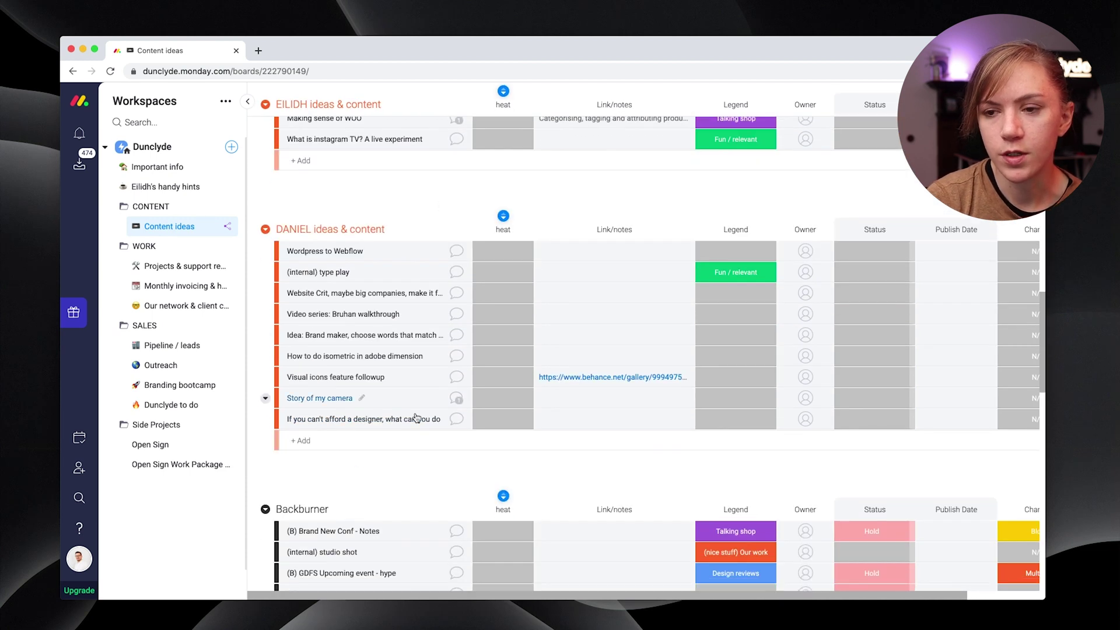
scroll(400, 489, up, 1)
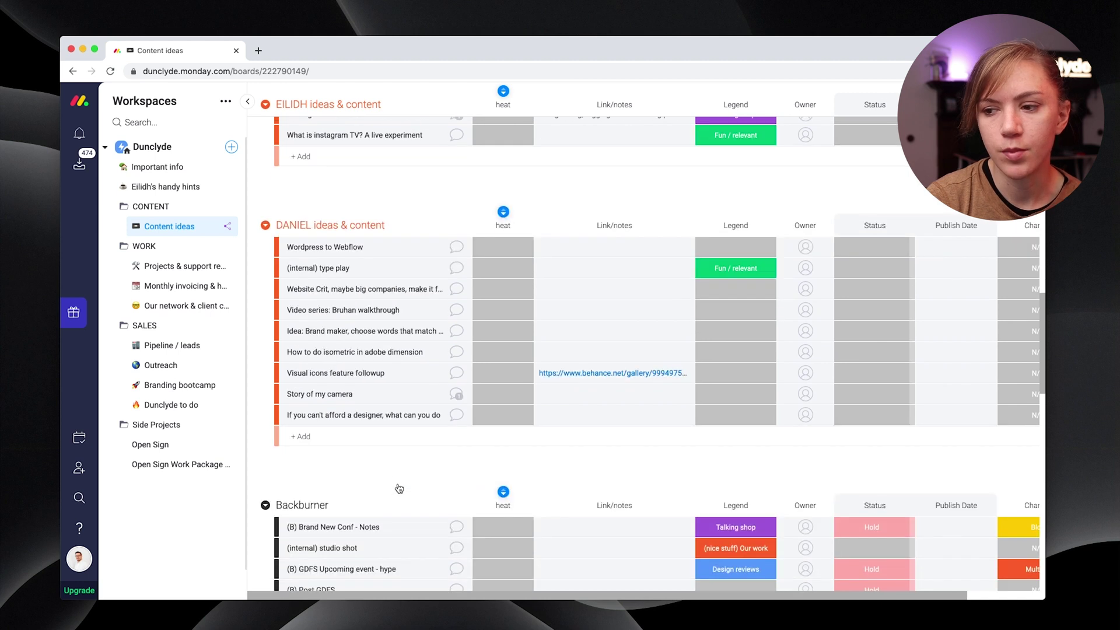
scroll(397, 492, down, 3)
scroll(396, 491, down, 2)
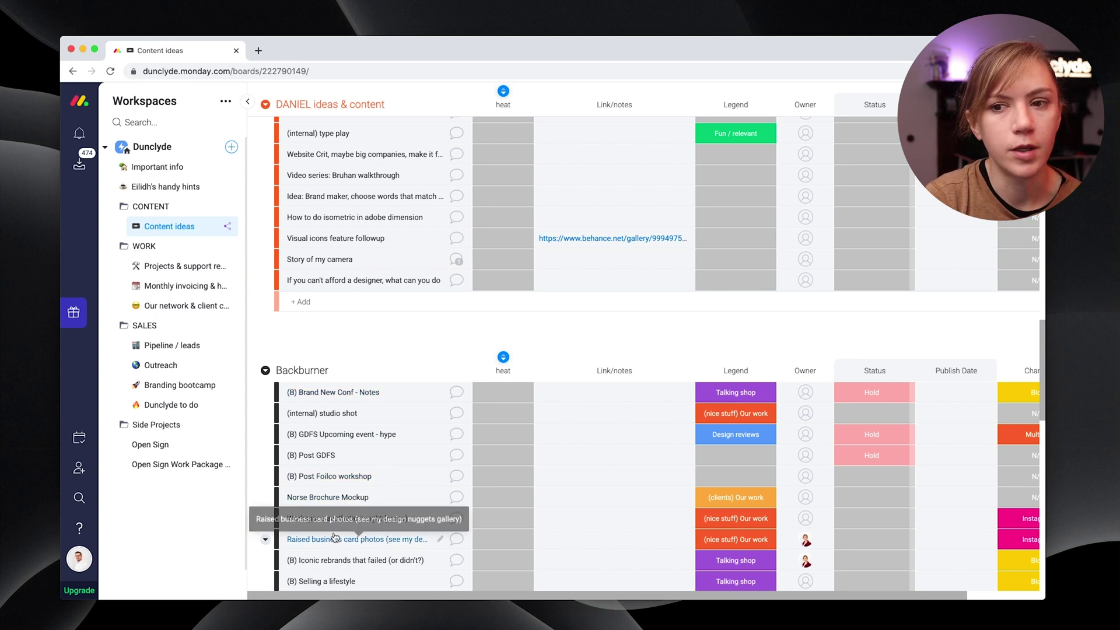
scroll(356, 443, down, 2)
scroll(357, 443, up, 5)
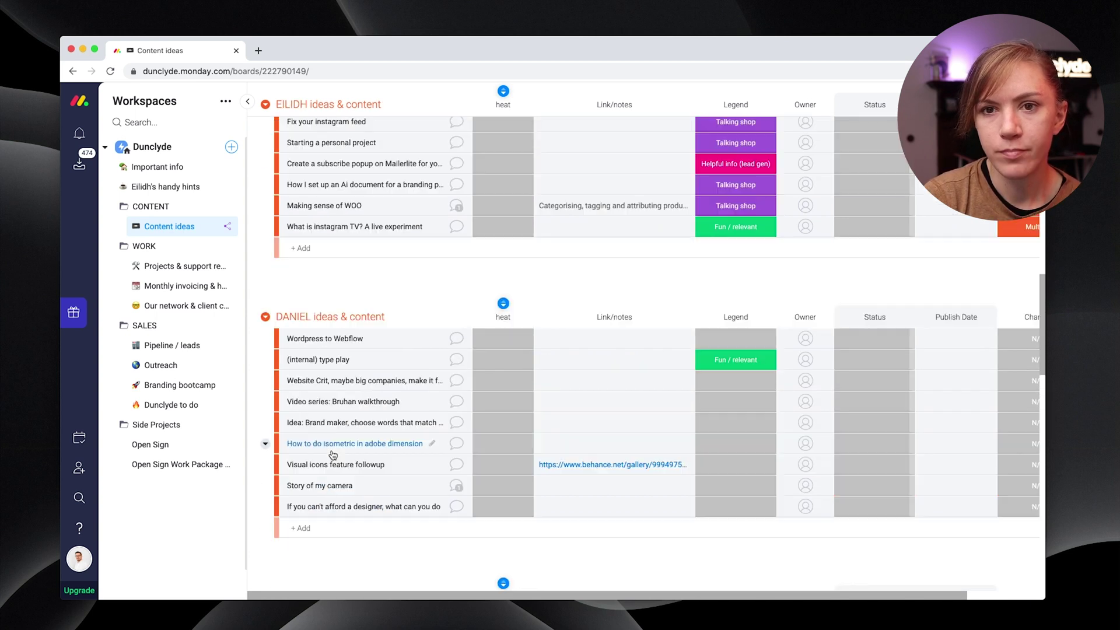
scroll(336, 486, up, 10)
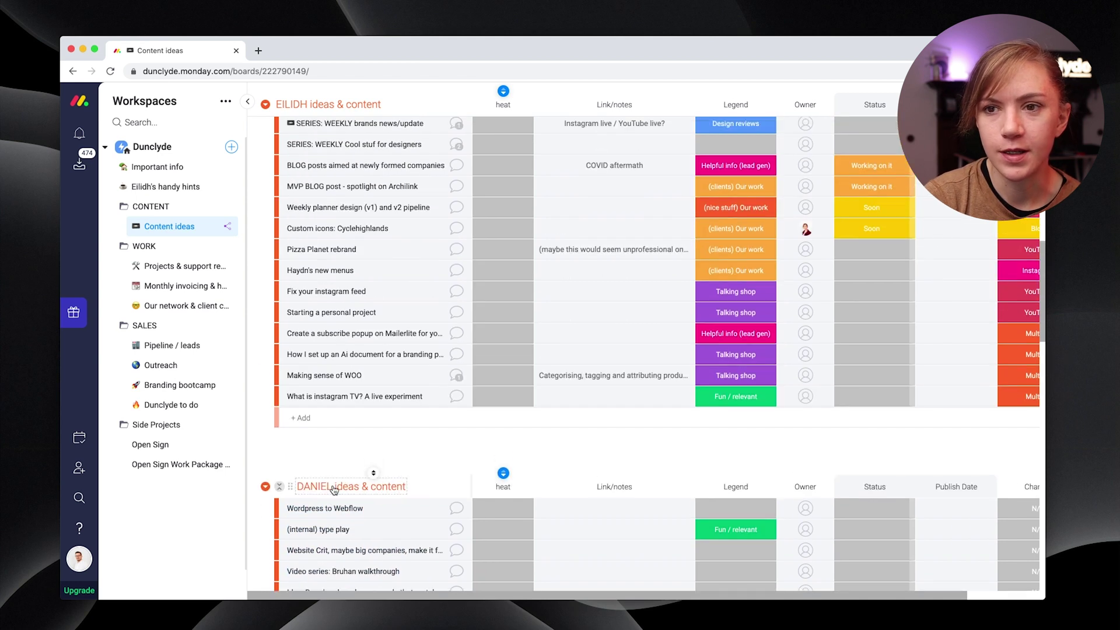
scroll(334, 489, up, 8)
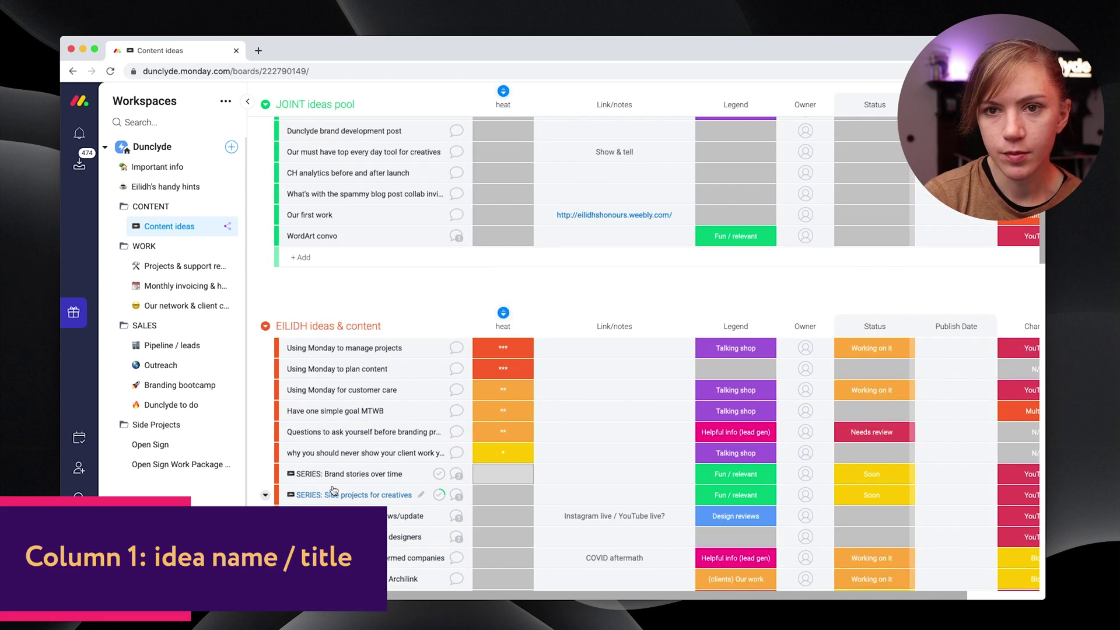
scroll(333, 490, up, 5)
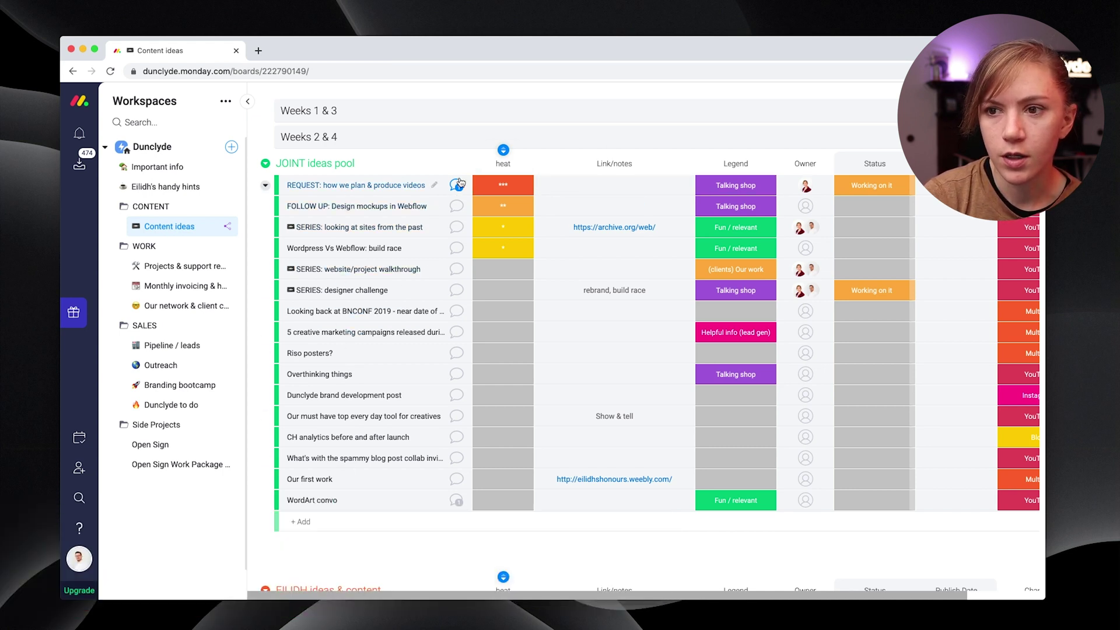
Open the WordArt convo item's updates panel, then close it again.
scroll(440, 503, up, 1)
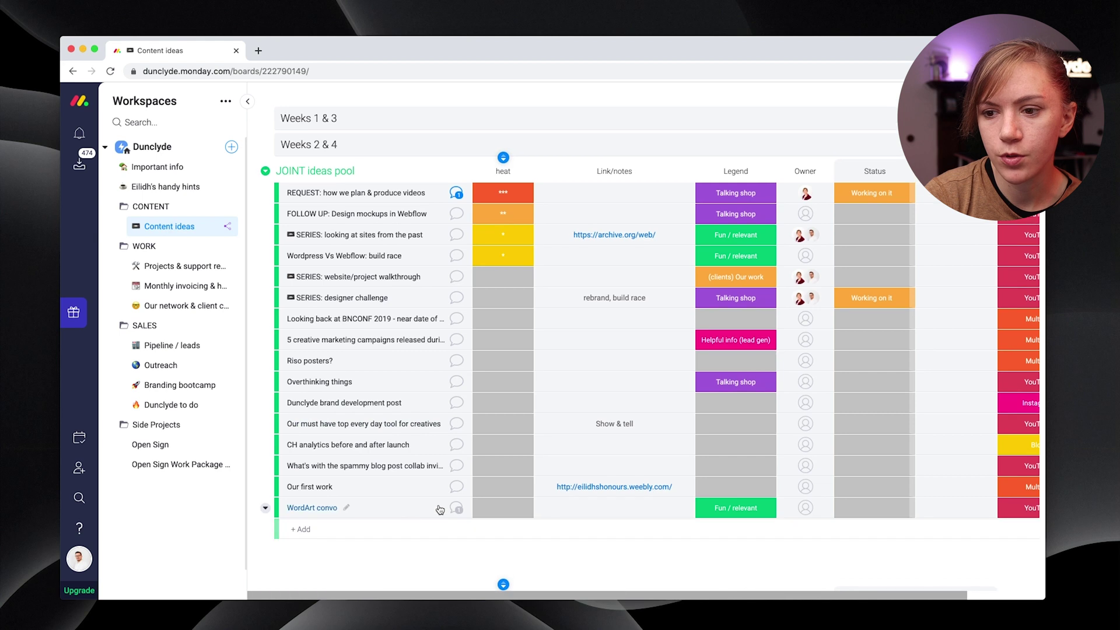
click(463, 507)
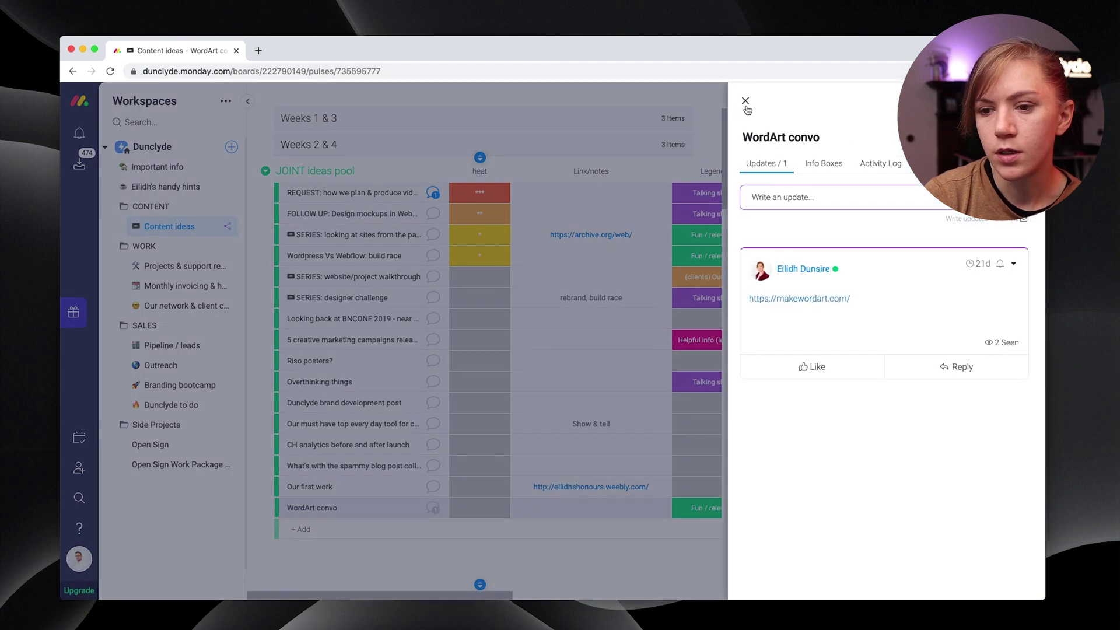
click(745, 100)
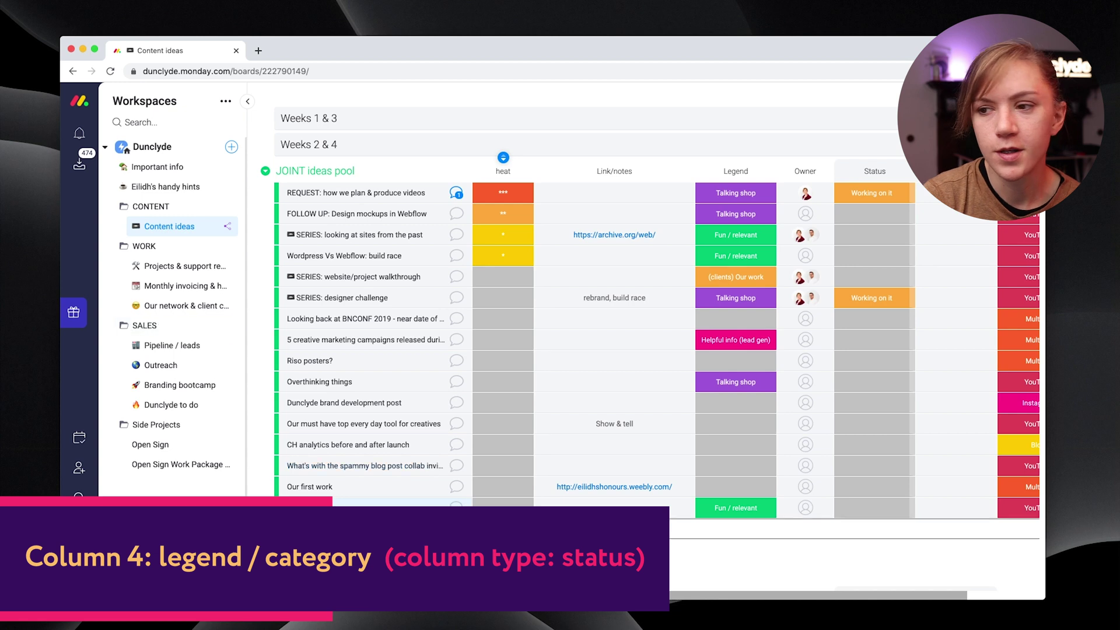
Show the Legend label choices for the Dunclyde brand development post and dismiss them unchanged.
click(705, 407)
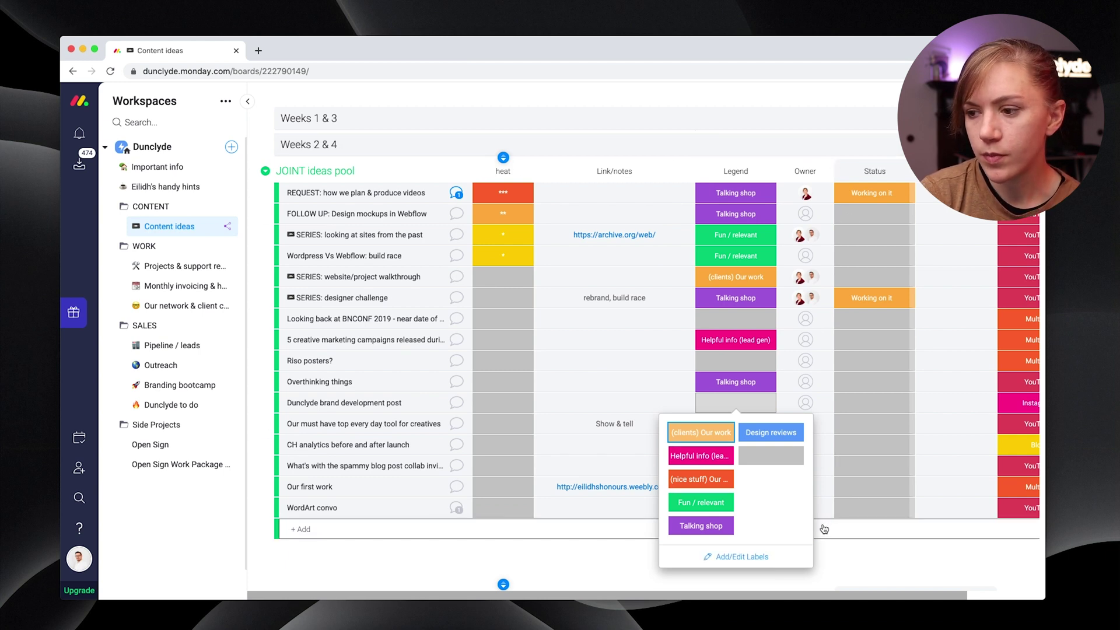
click(862, 563)
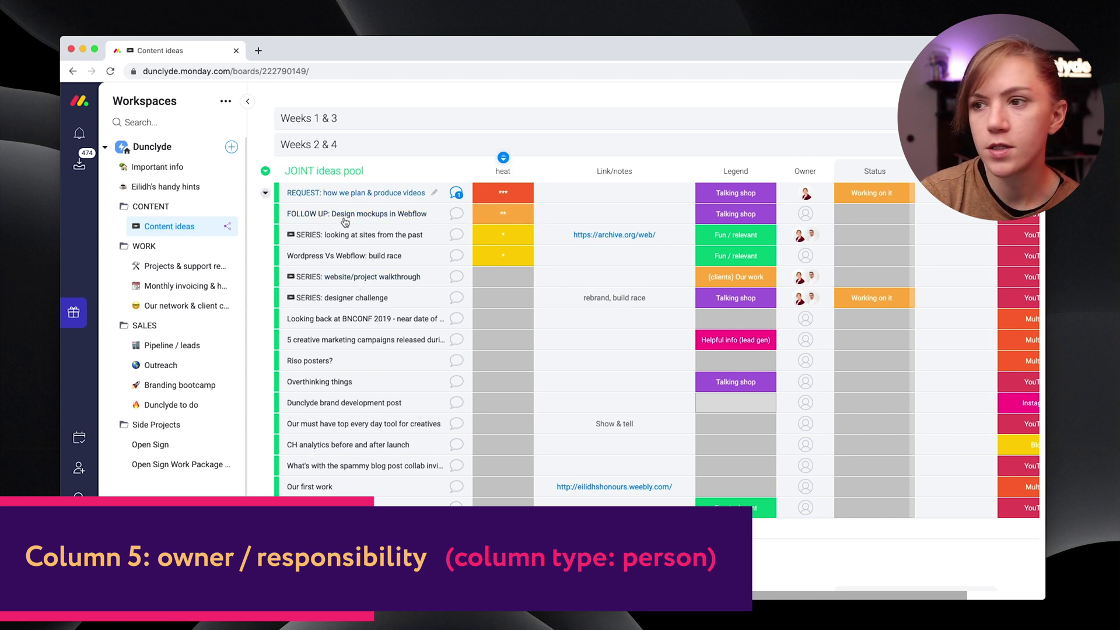
scroll(776, 318, up, 2)
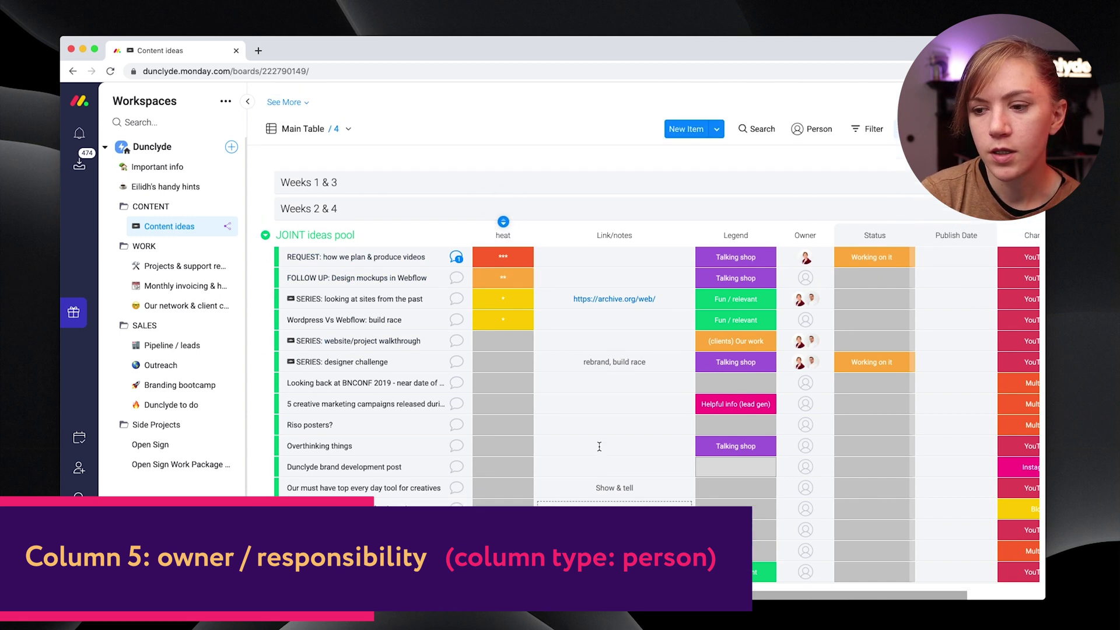
scroll(805, 408, down, 8)
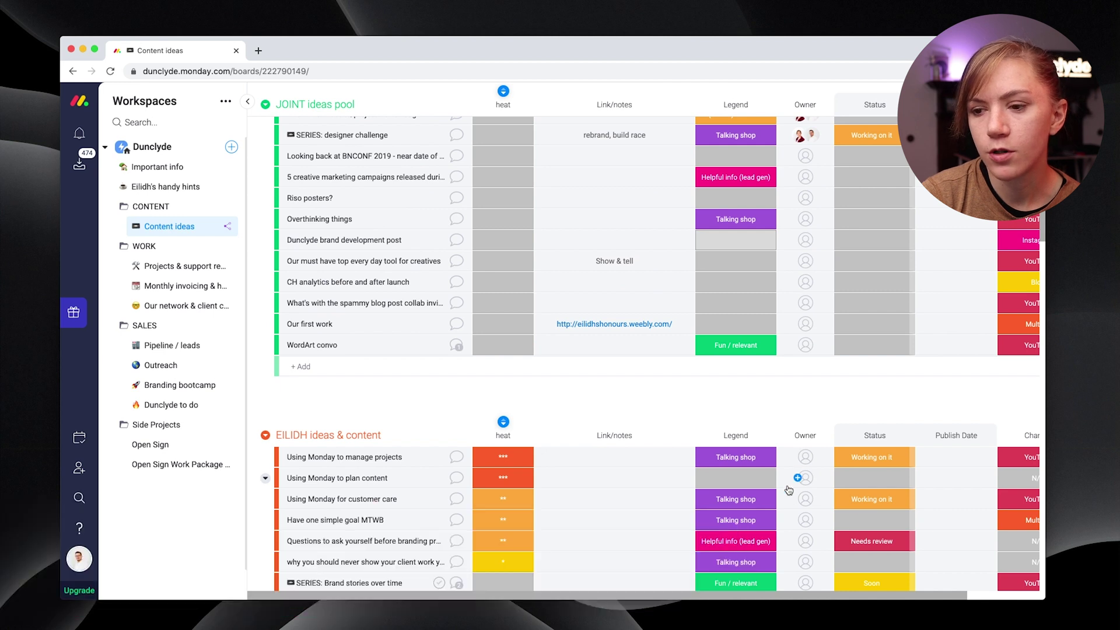
scroll(807, 462, down, 6)
scroll(787, 484, down, 3)
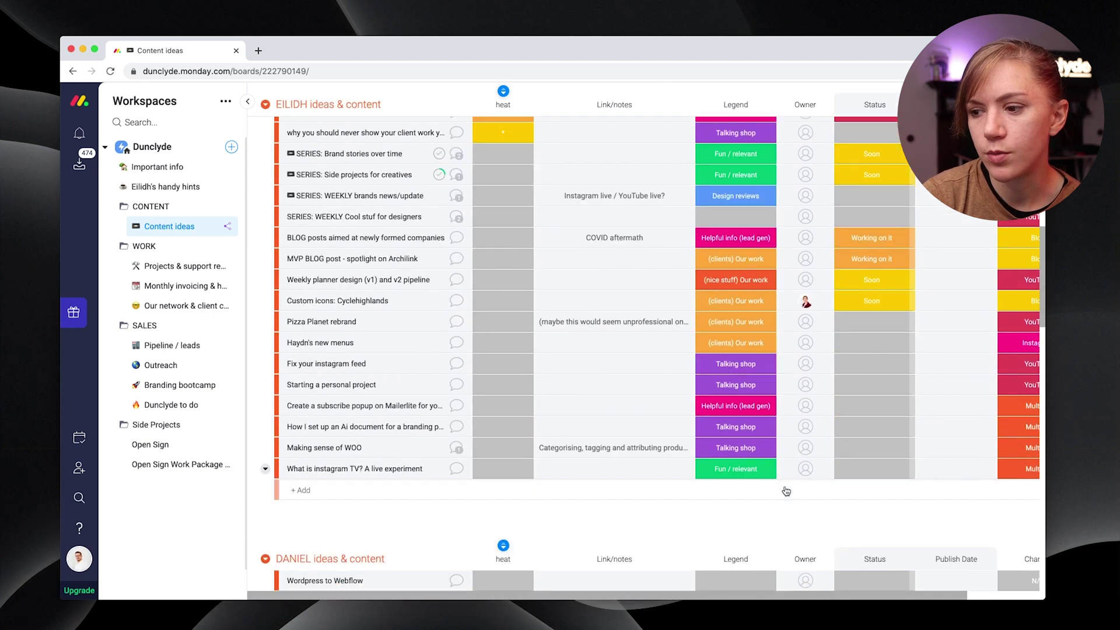
scroll(795, 460, up, 10)
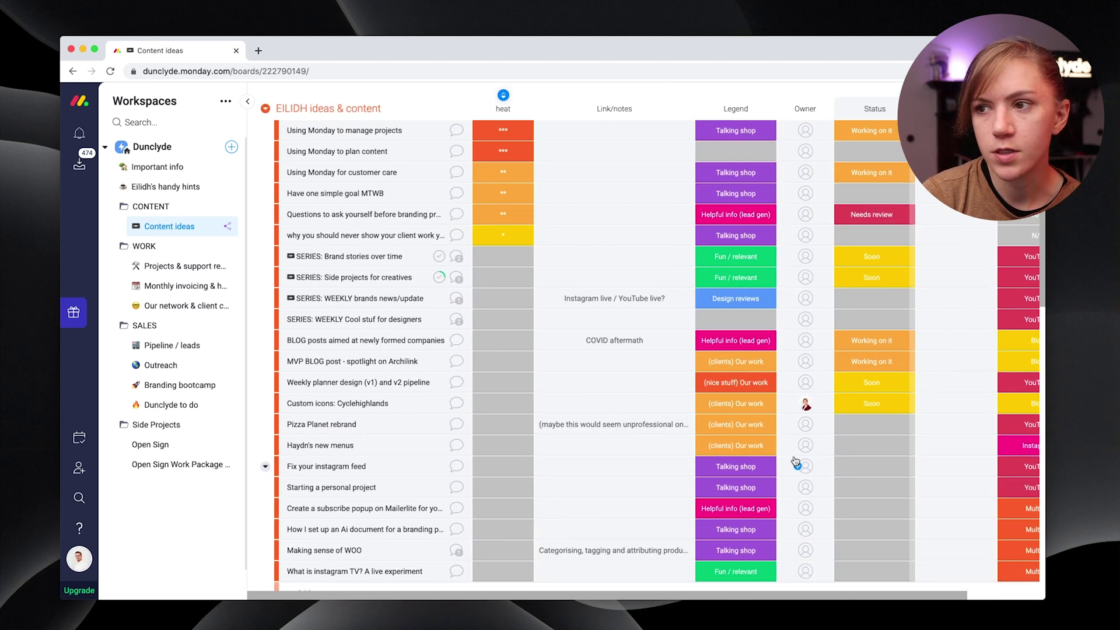
scroll(776, 420, up, 6)
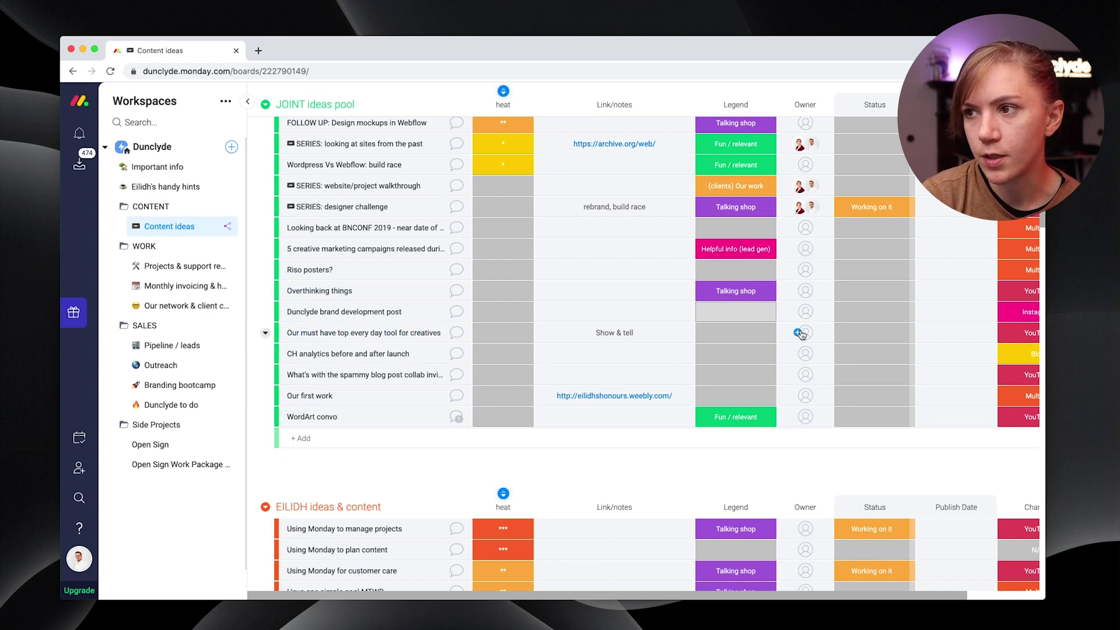
scroll(803, 360, up, 3)
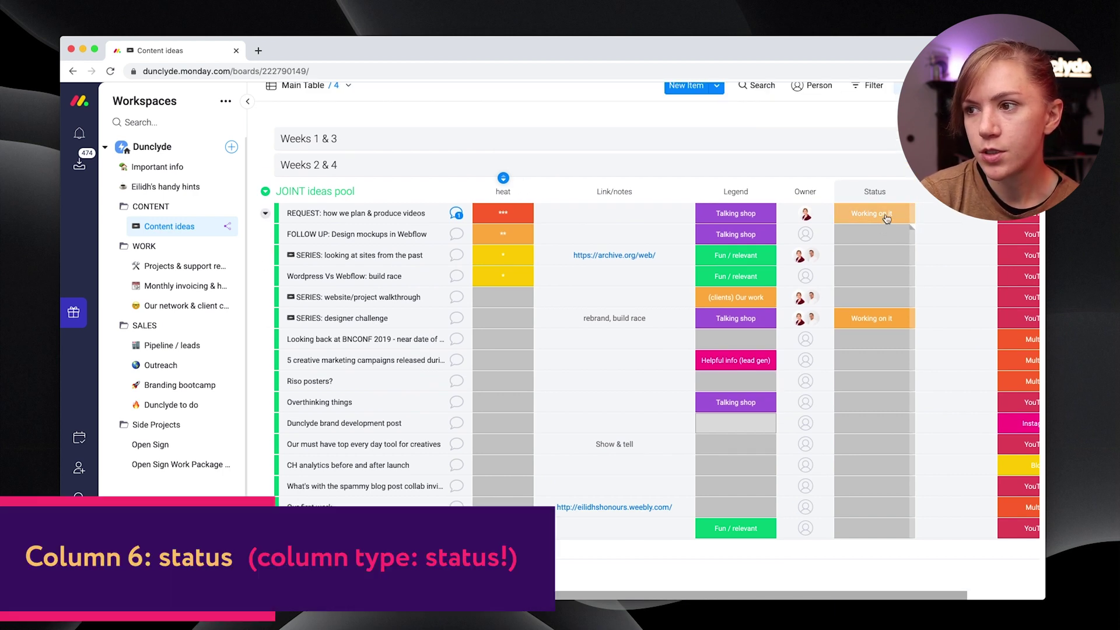
Preview an idea's status labels, then expand and collapse the Weeks 1 & 3 group.
click(887, 213)
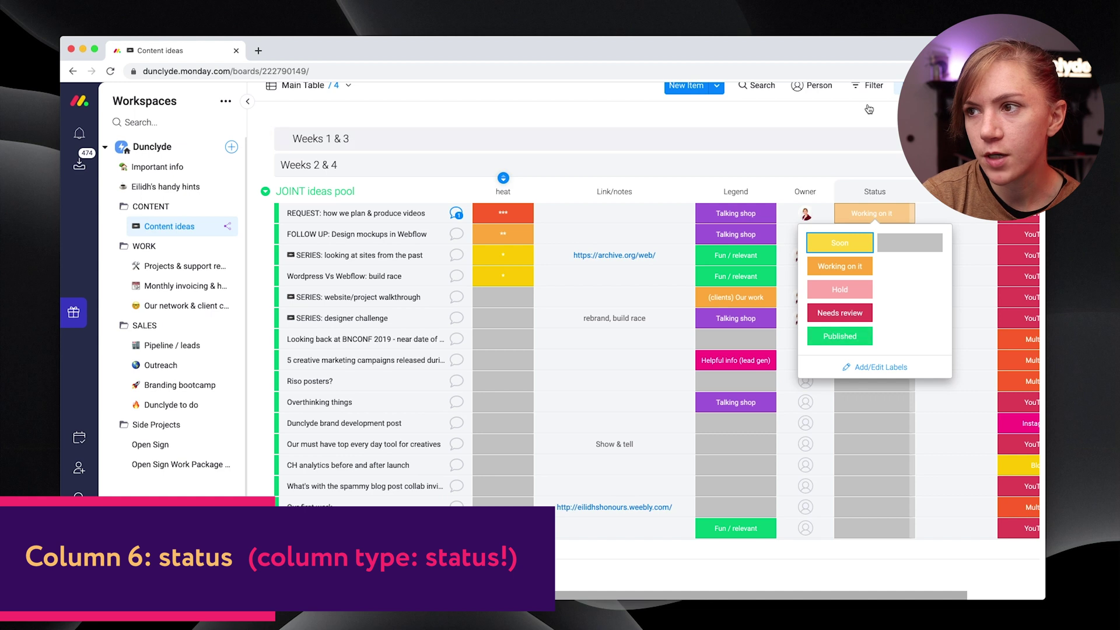
scroll(851, 130, down, 1)
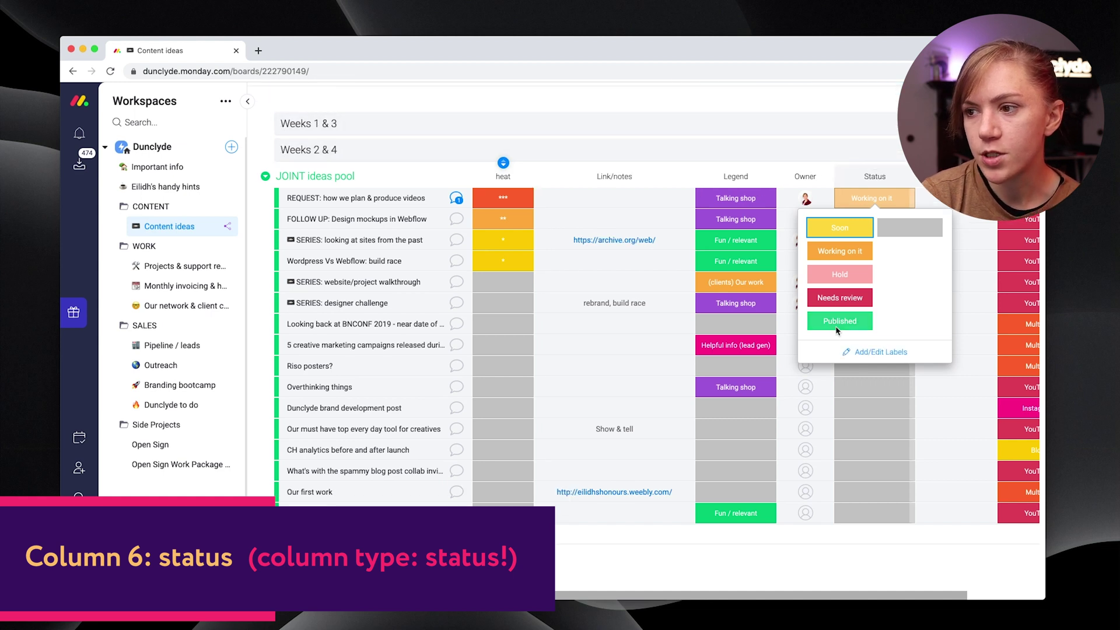
click(274, 123)
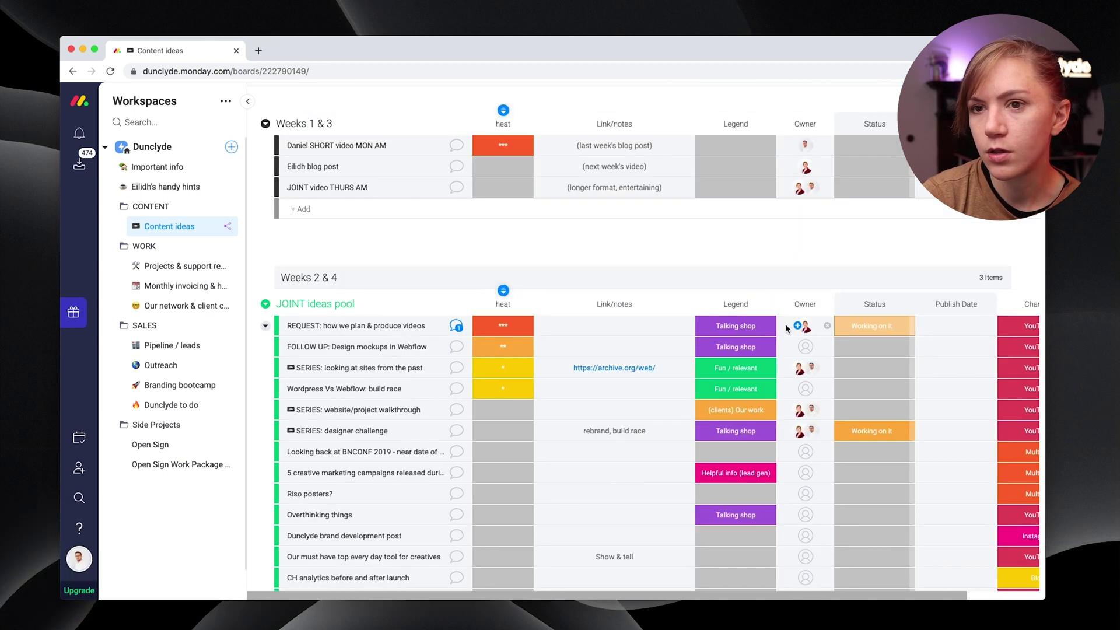
click(266, 123)
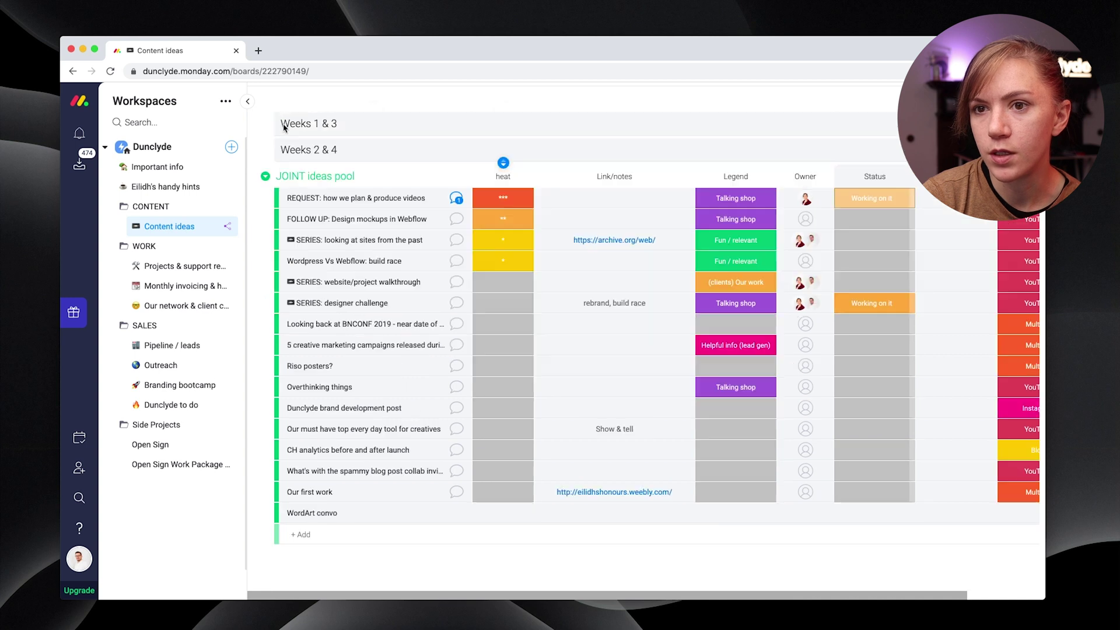
scroll(372, 154, up, 2)
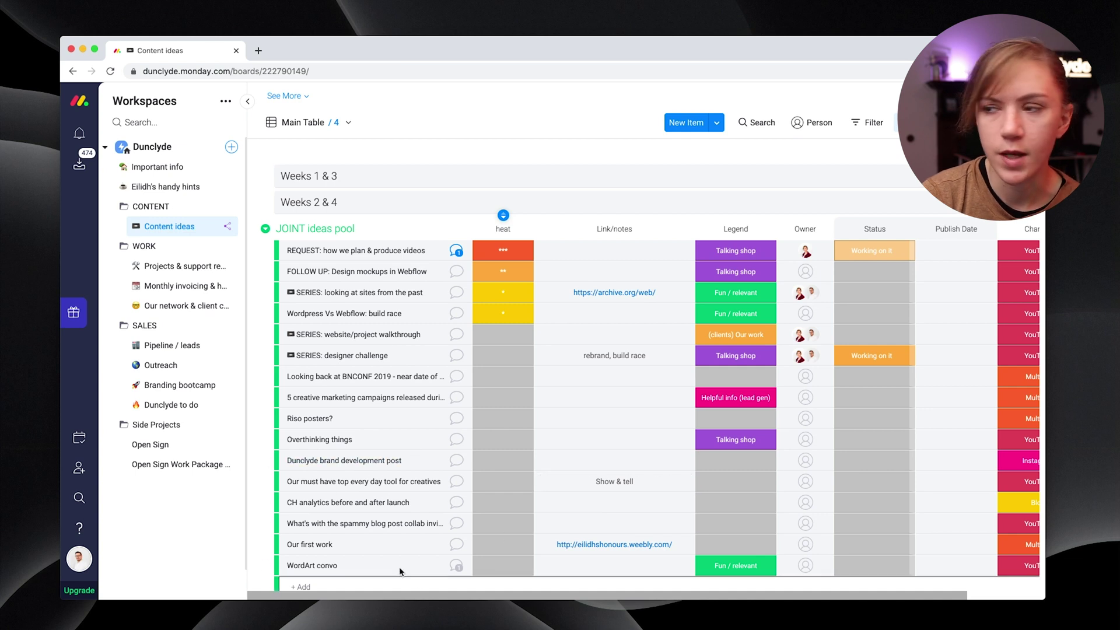
scroll(700, 460, up, 2)
scroll(702, 464, down, 5)
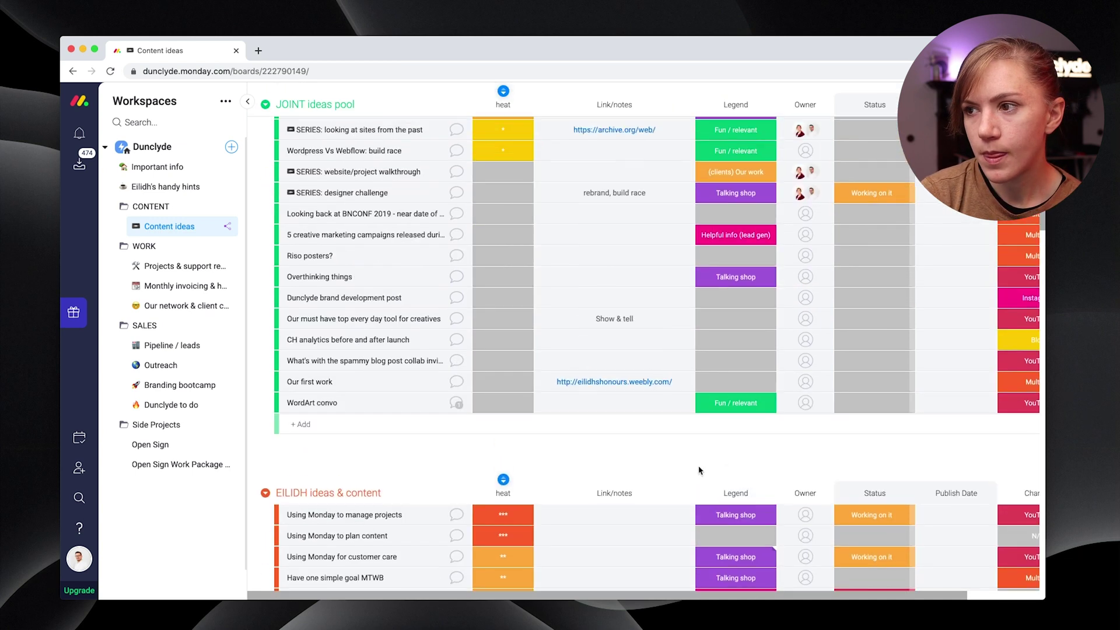
scroll(699, 470, up, 2)
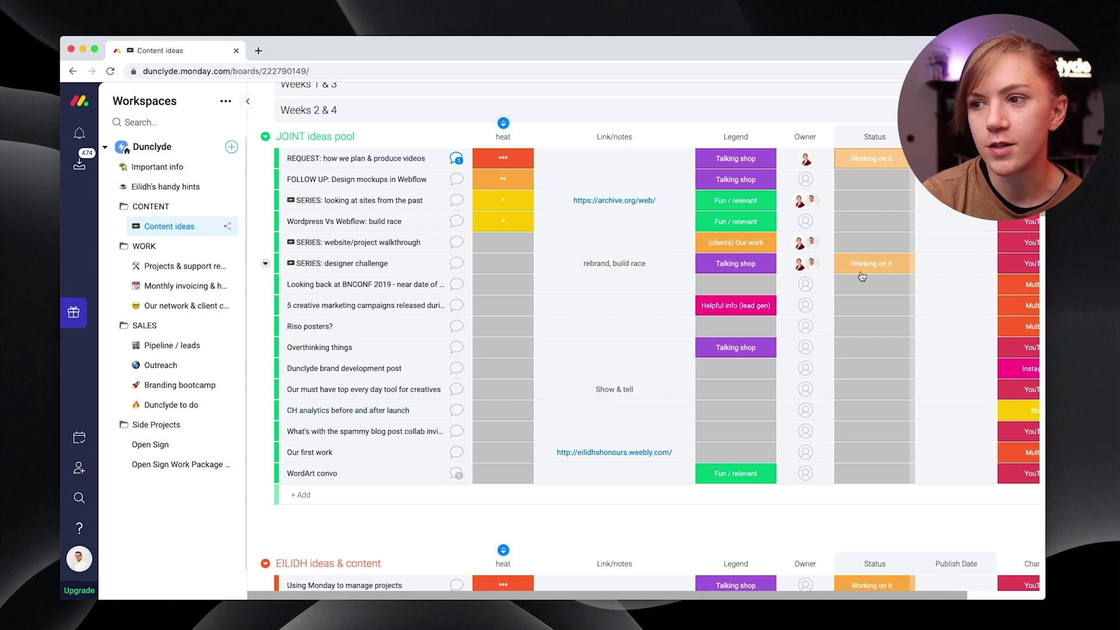
Pick 15 in the October 2020 calendar of the first row's Publish Date cell.
scroll(840, 315, up, 1)
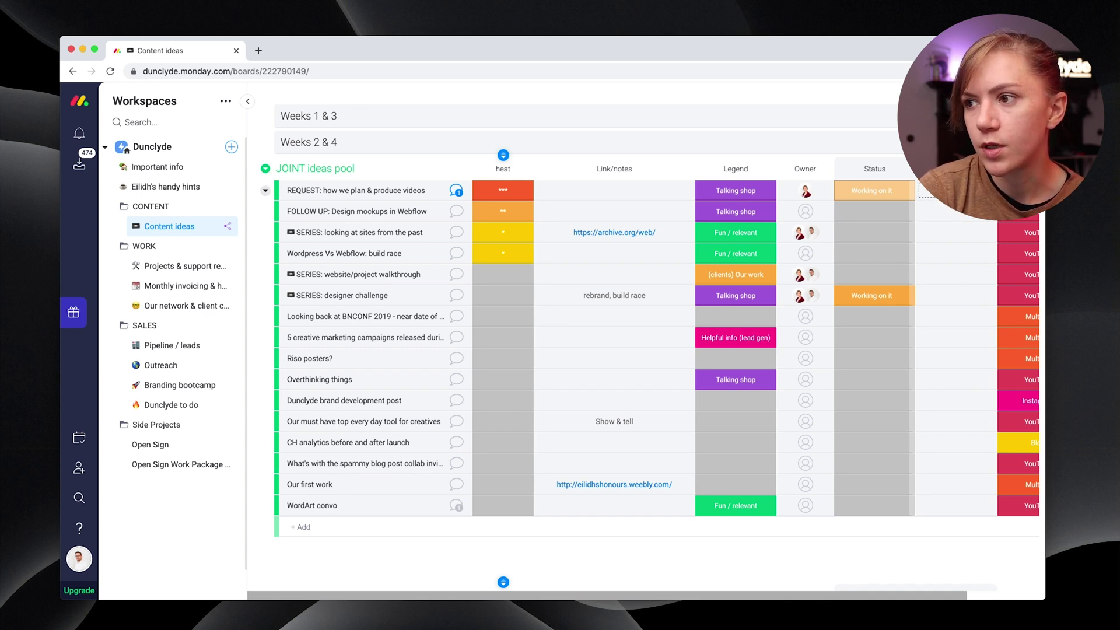
click(956, 190)
click(868, 328)
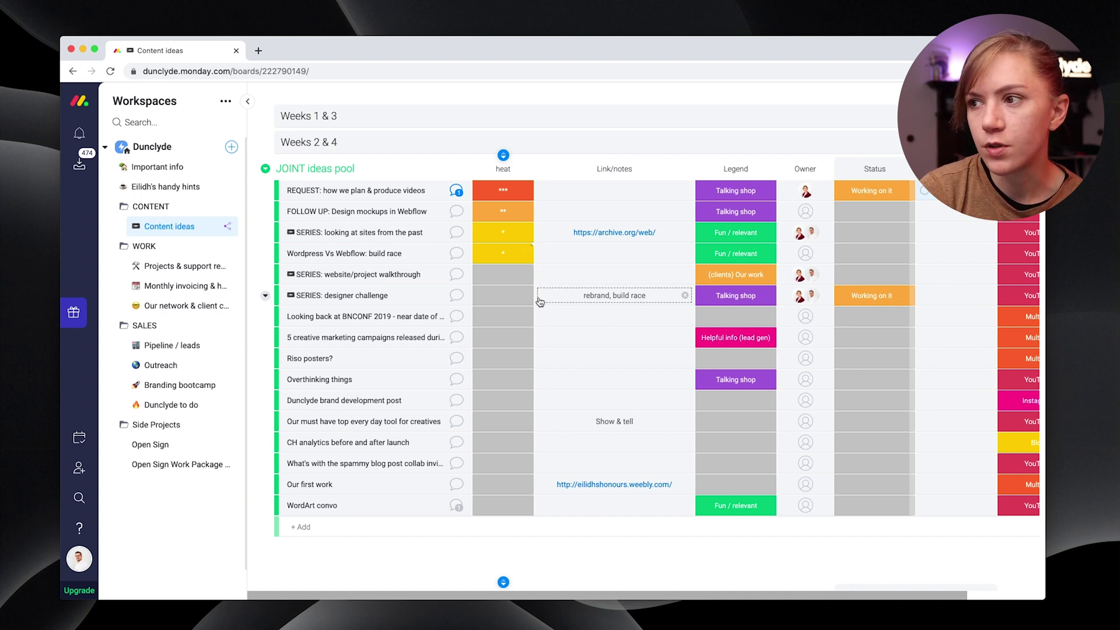
scroll(951, 315, right, 3)
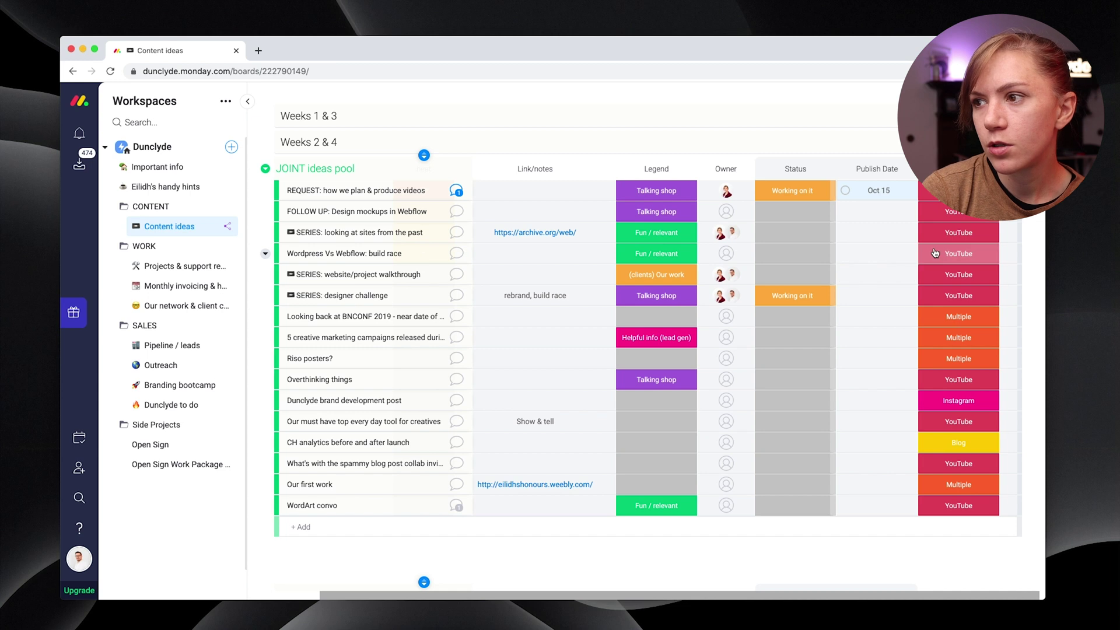
scroll(950, 412, up, 2)
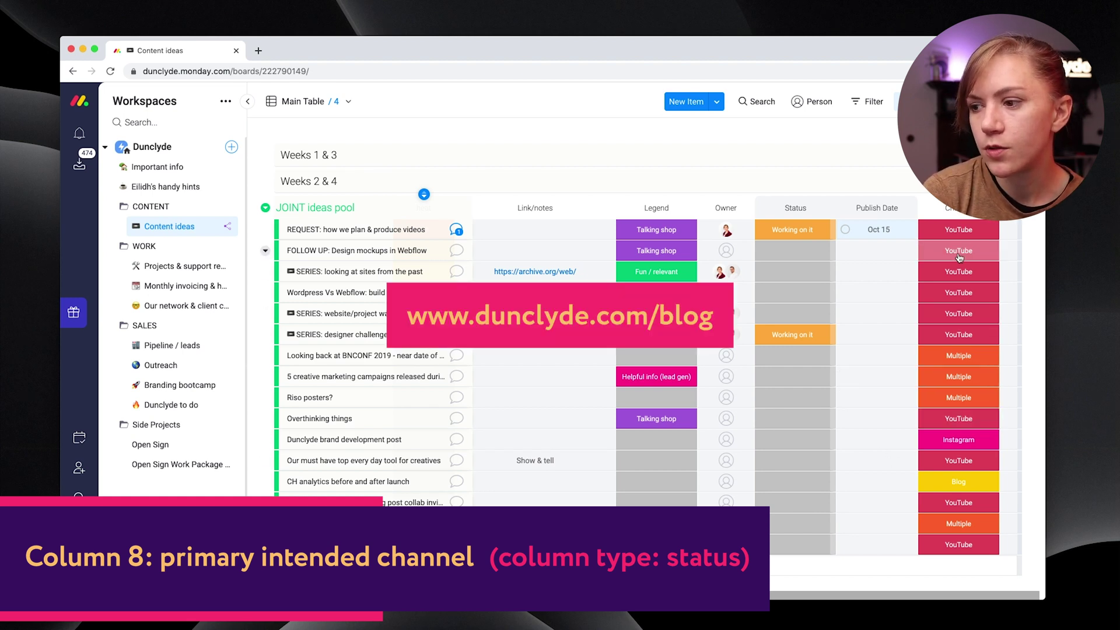
scroll(933, 454, down, 2)
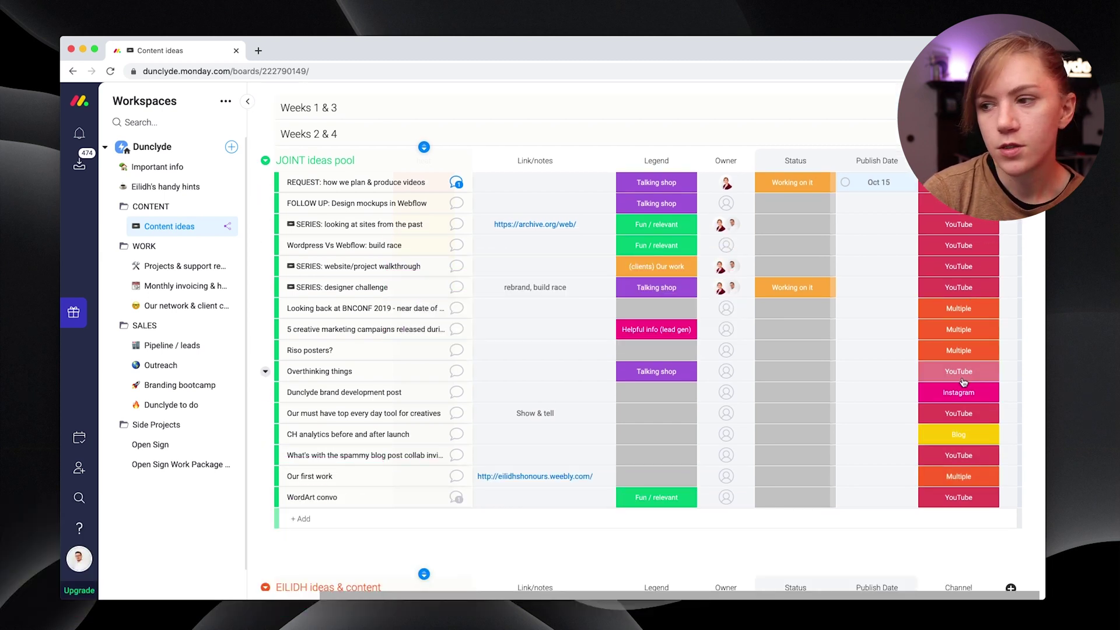
scroll(961, 396, down, 6)
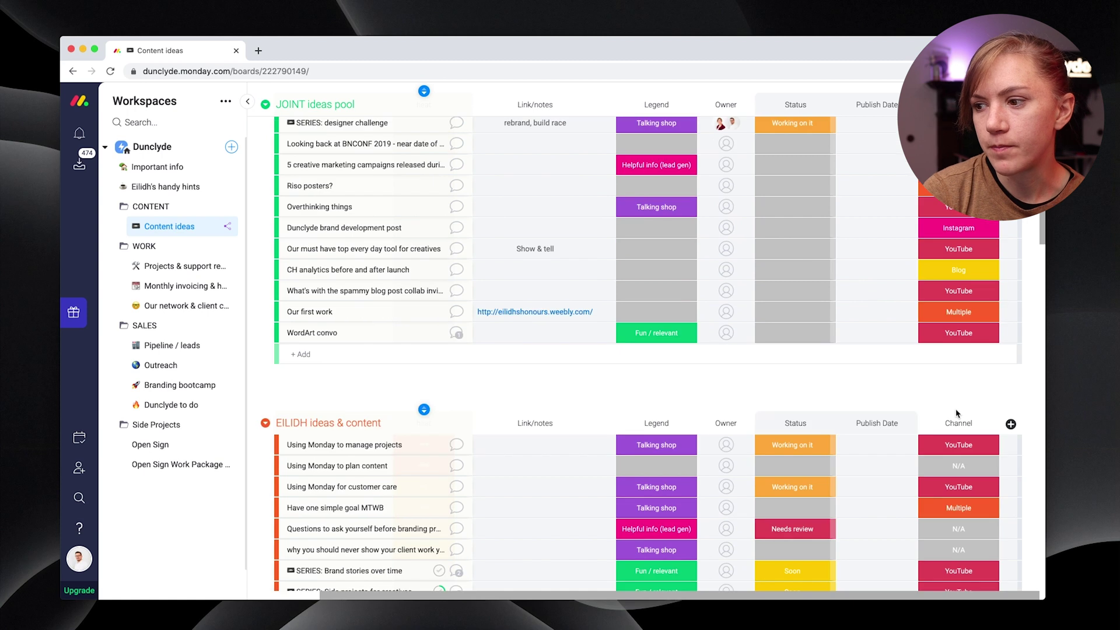
scroll(956, 408, down, 4)
scroll(942, 513, down, 4)
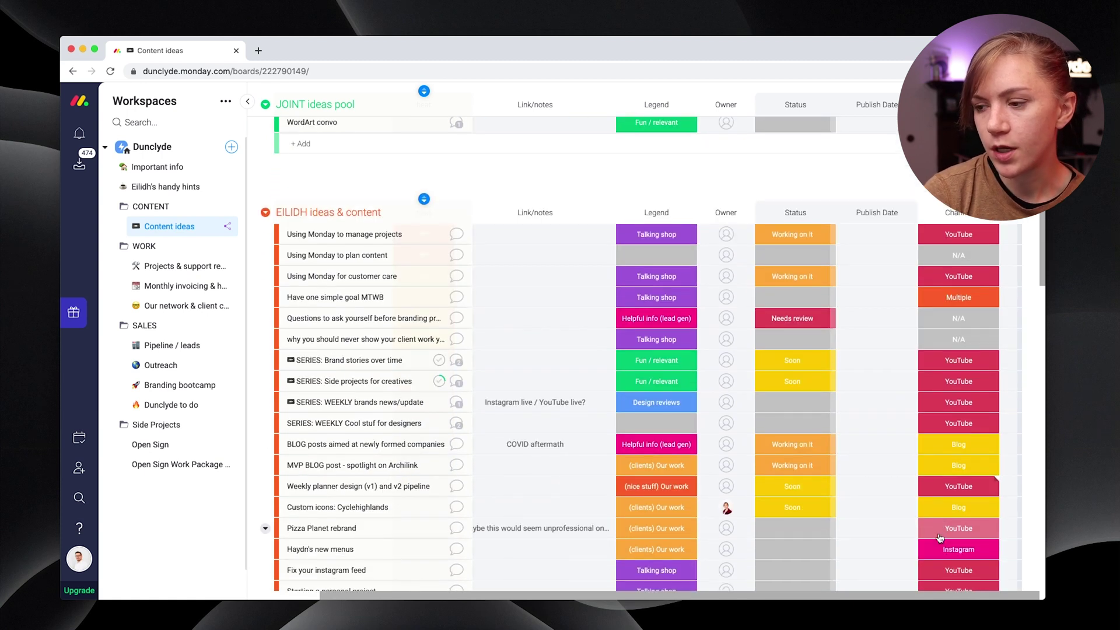
scroll(940, 537, down, 1)
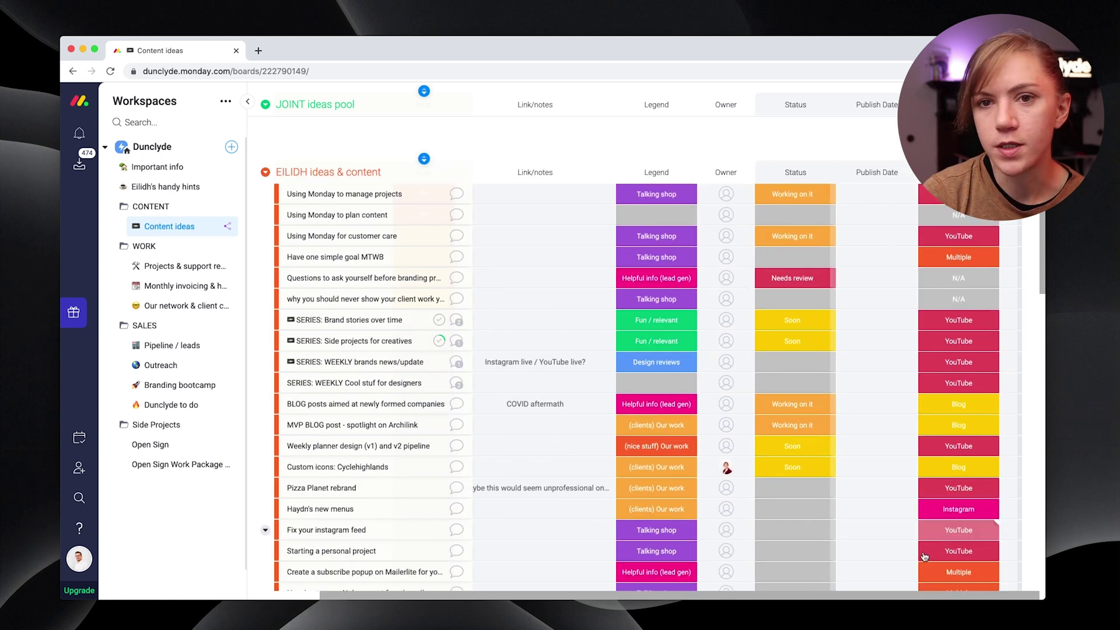
scroll(956, 538, down, 1)
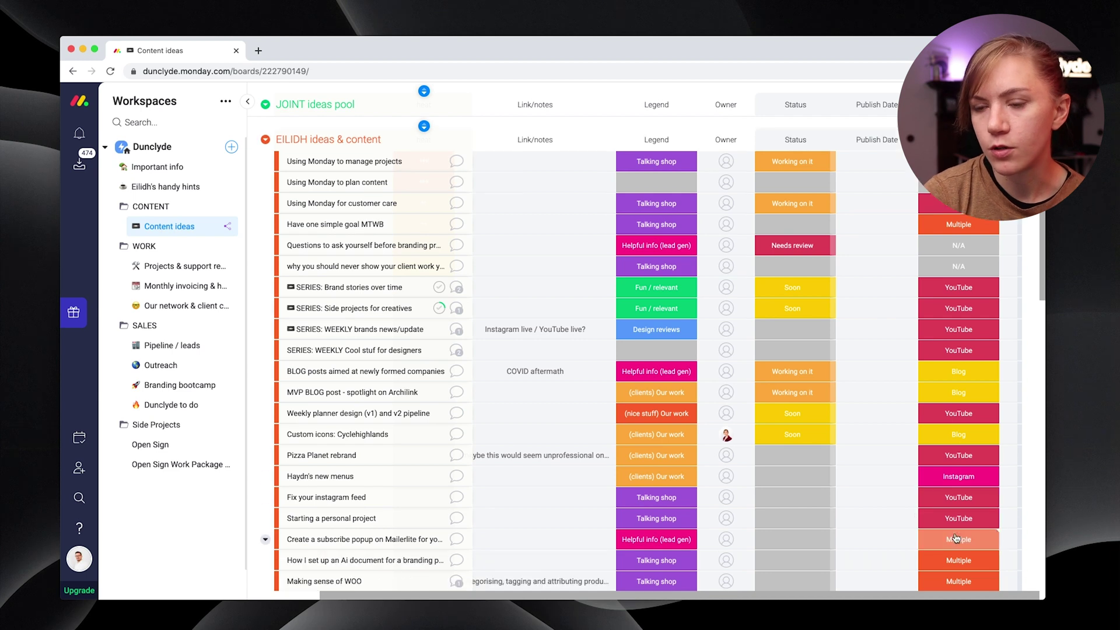
scroll(945, 533, down, 2)
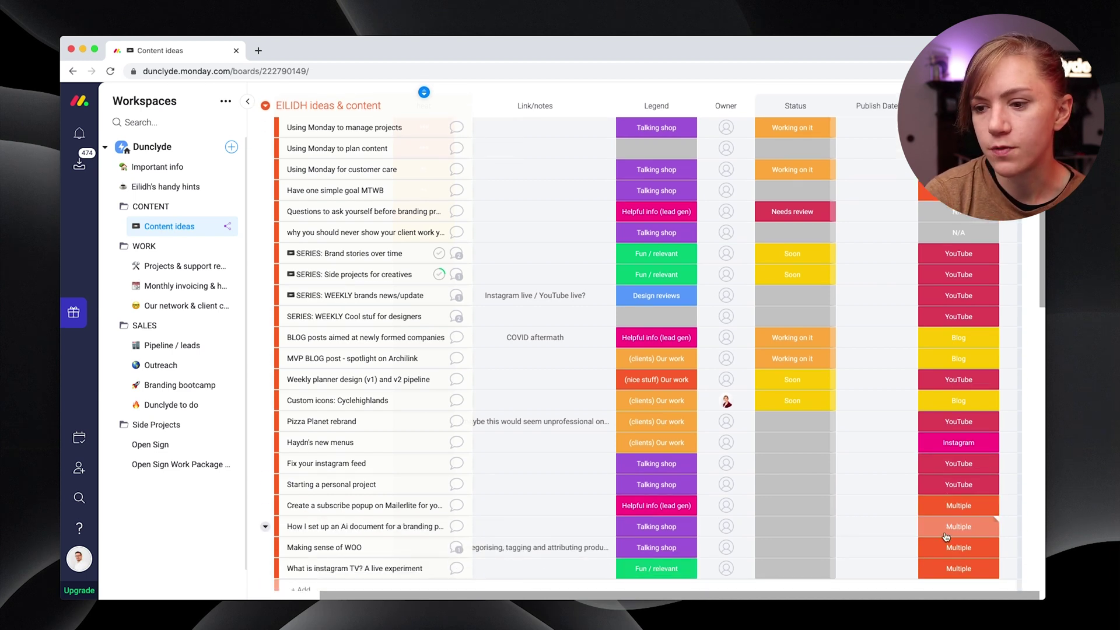
scroll(854, 433, down, 3)
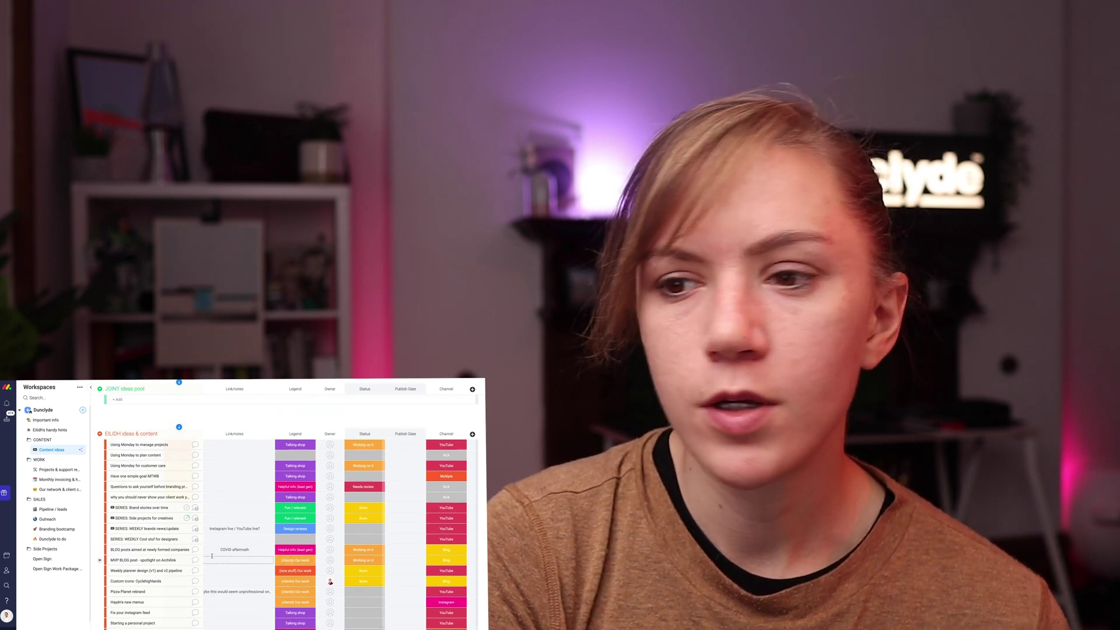
scroll(233, 548, up, 4)
scroll(207, 542, up, 4)
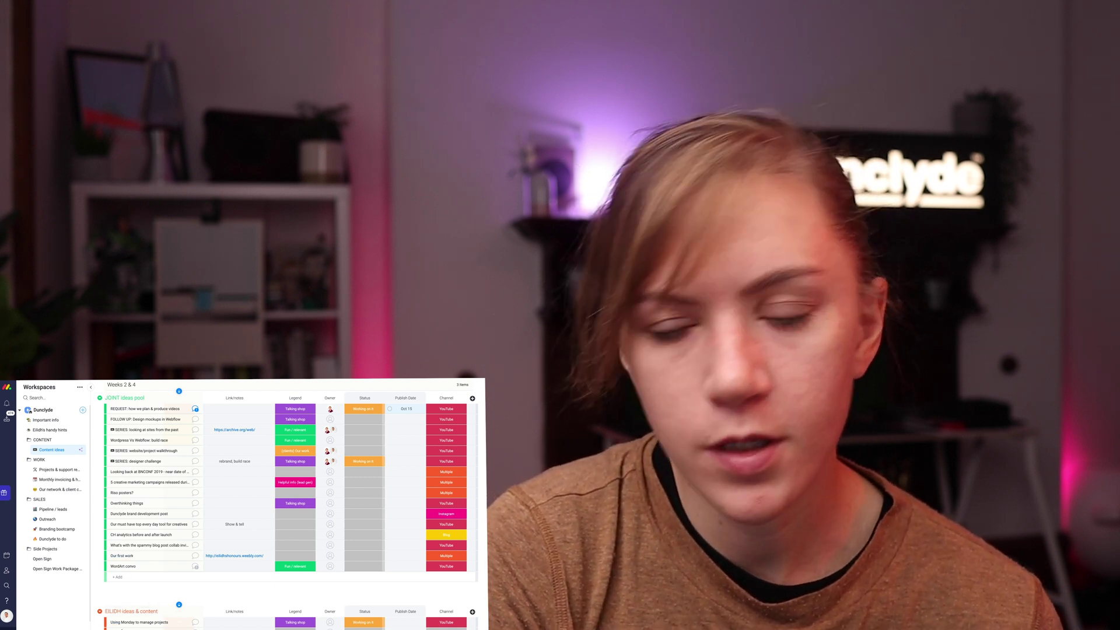
scroll(153, 595, down, 1)
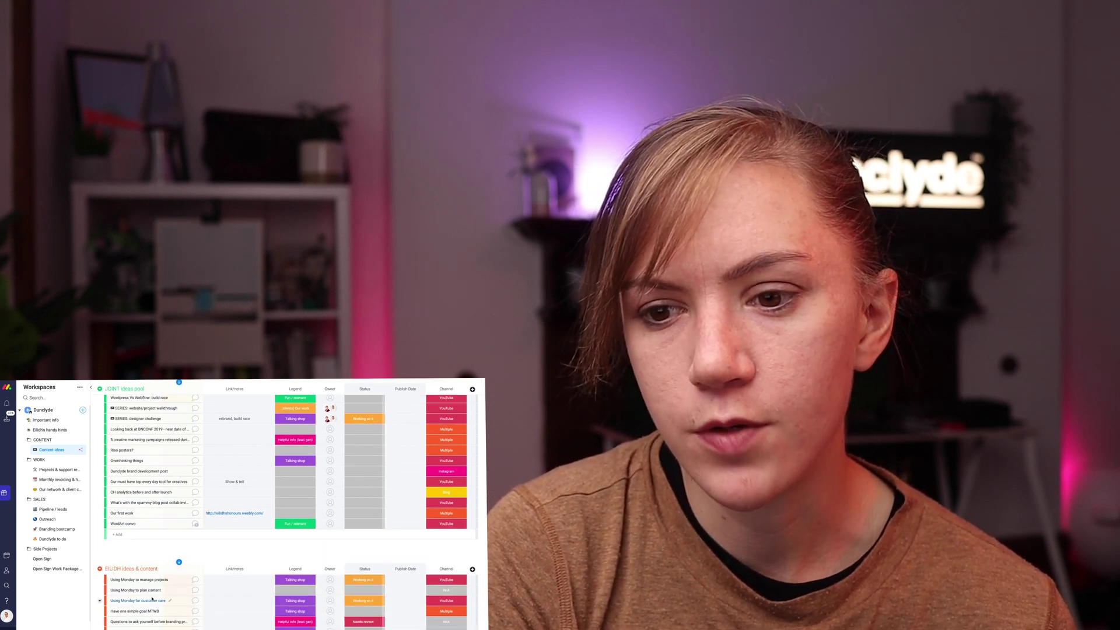
scroll(152, 598, down, 1)
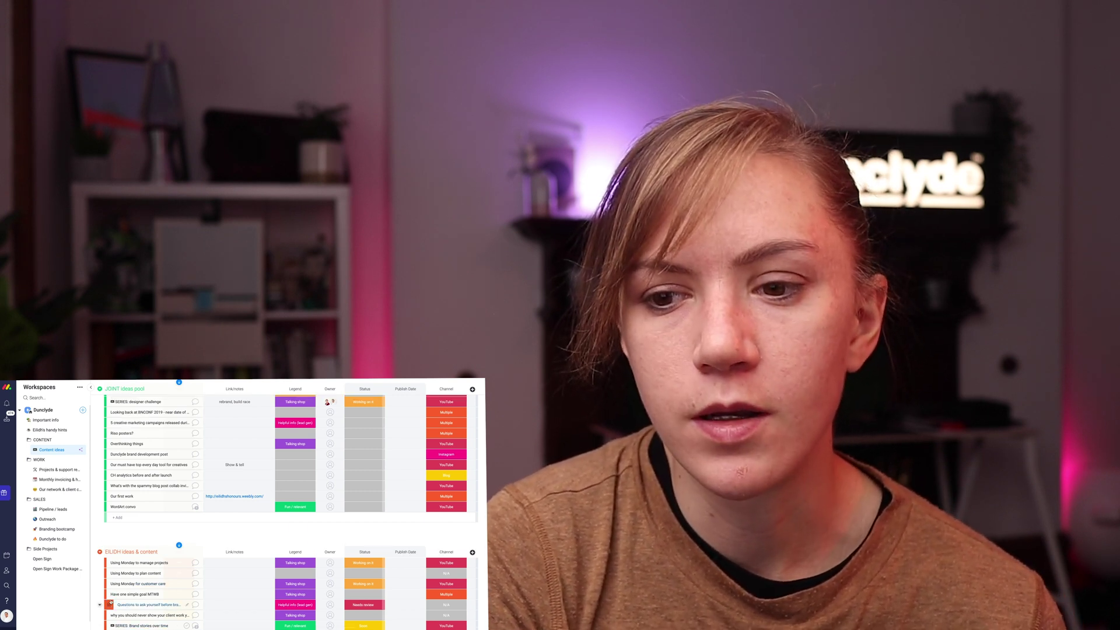
scroll(111, 601, down, 1)
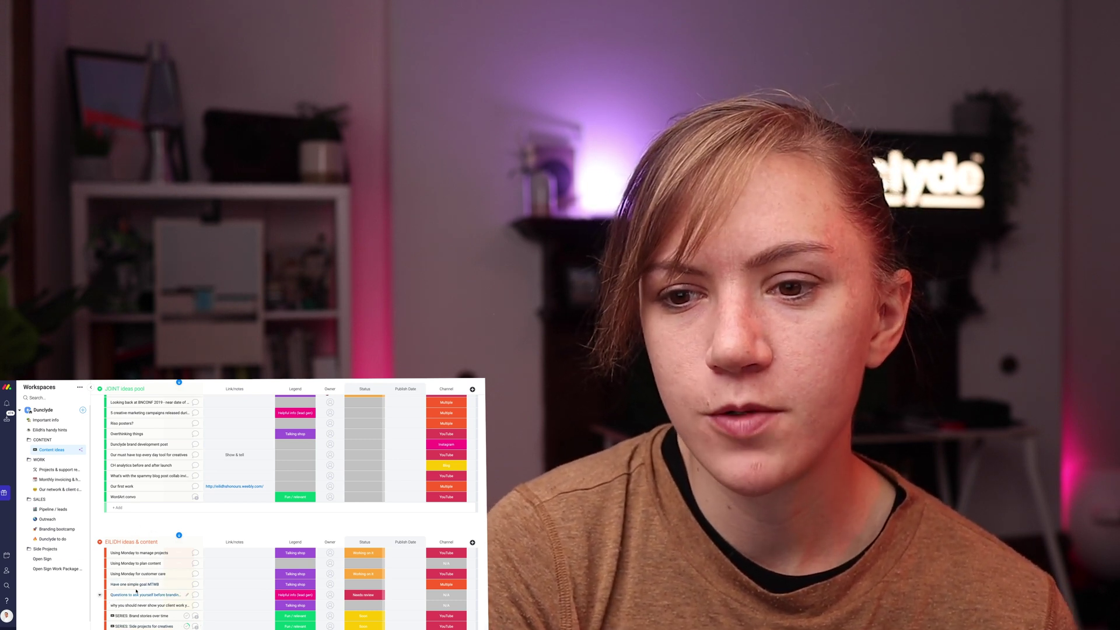
scroll(141, 588, up, 1)
scroll(141, 588, down, 2)
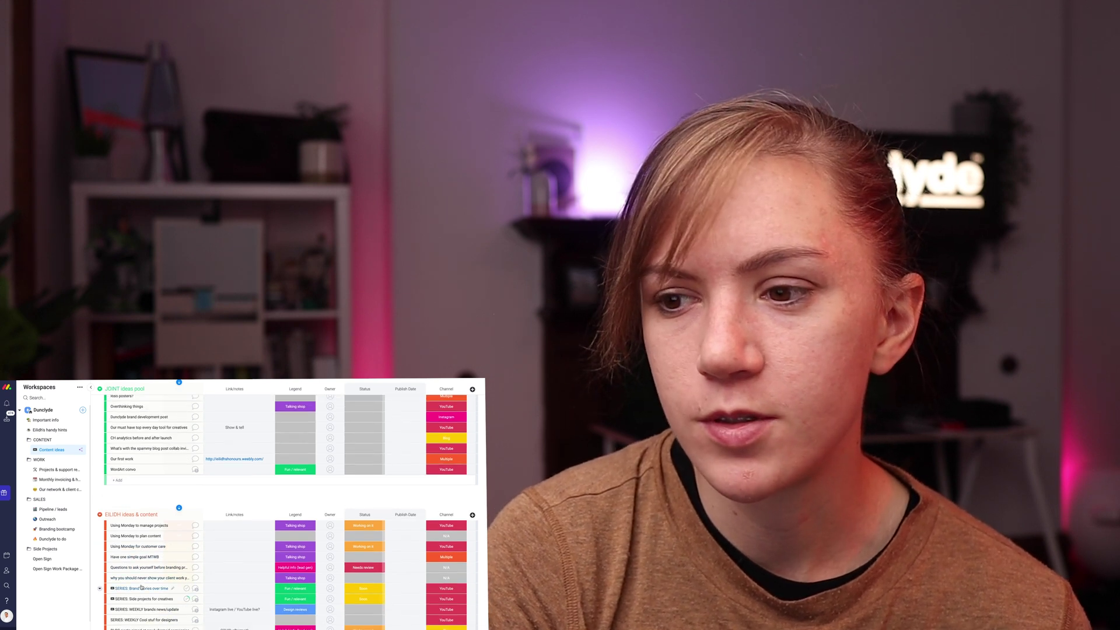